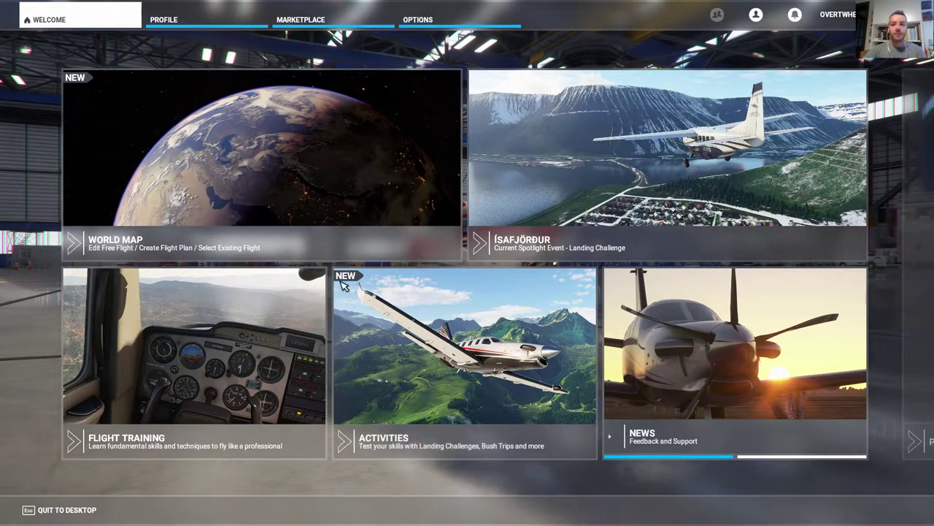
Turn Developer Mode ON under General Options > Developers and save the settings
{"action": "left_click", "coordinate": [430, 20]}
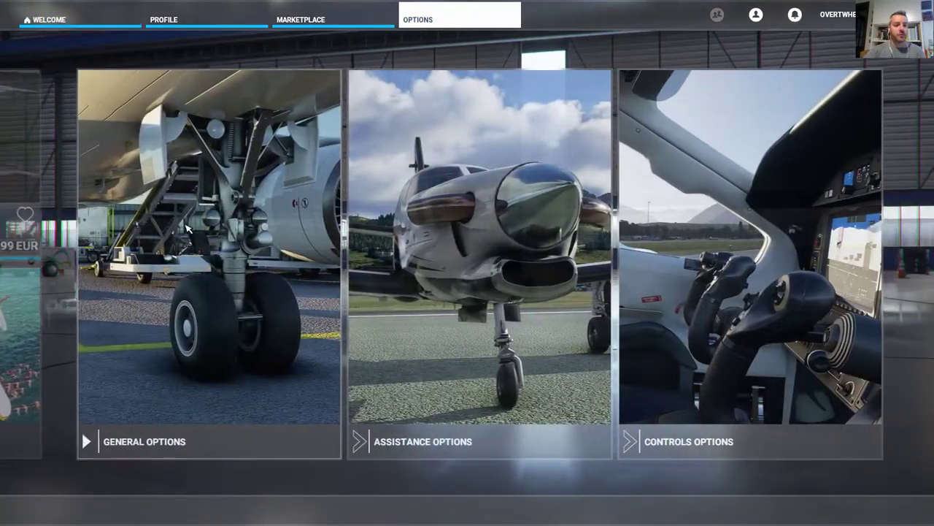
{"action": "left_click", "coordinate": [186, 228]}
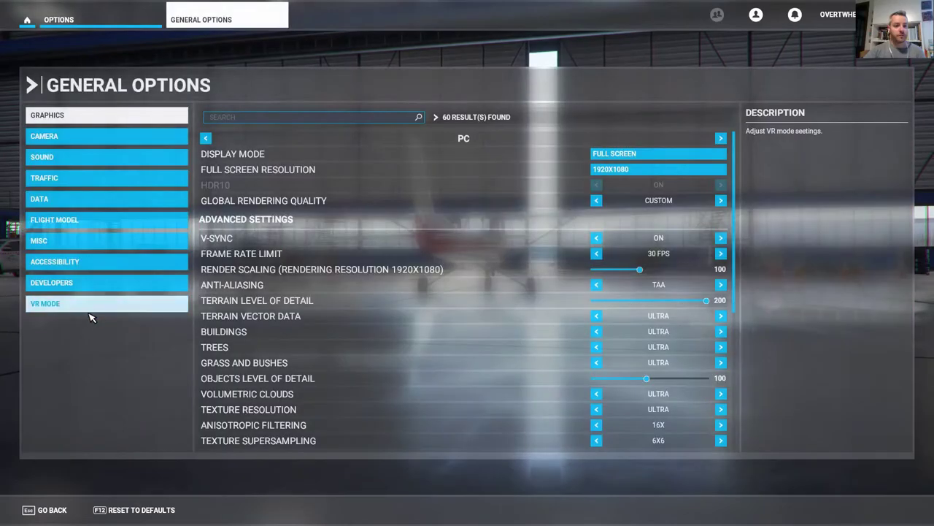
{"action": "left_click", "coordinate": [57, 283]}
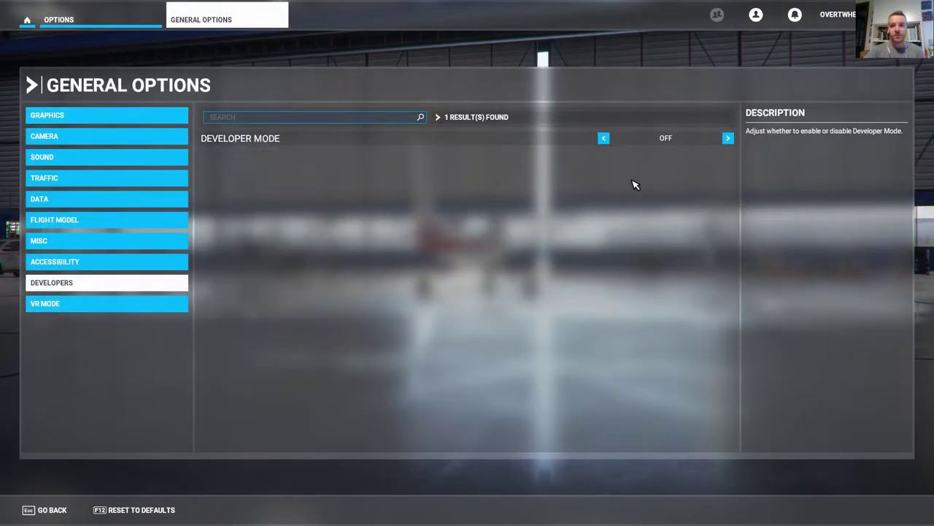
{"action": "left_click", "coordinate": [728, 138]}
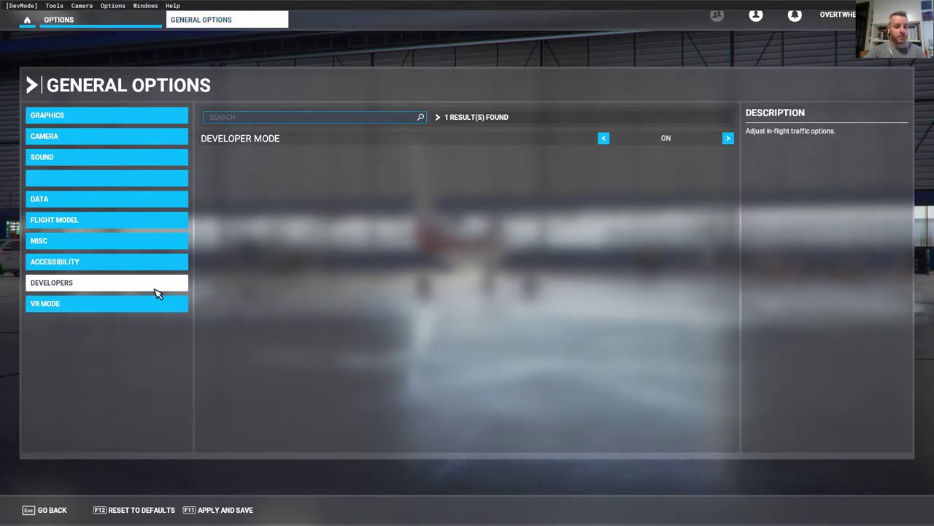
{"action": "left_click", "coordinate": [235, 513]}
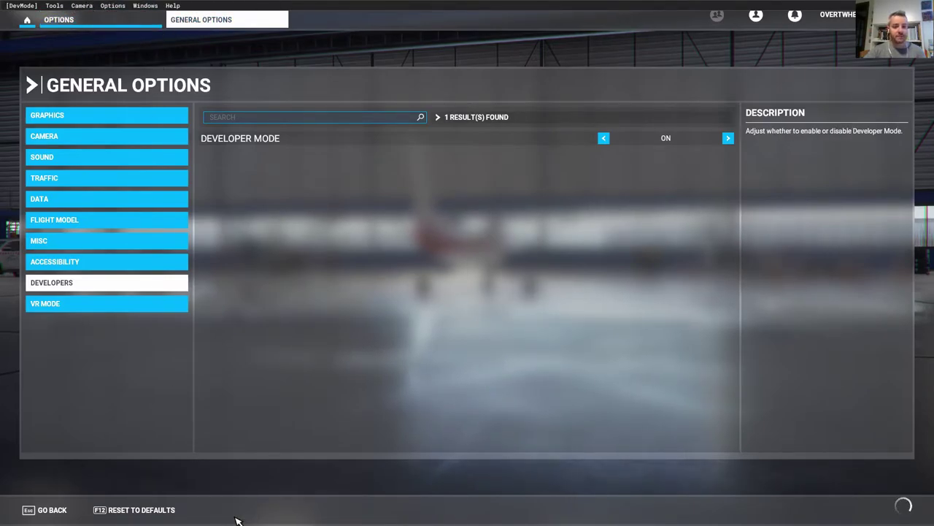
Request the SDK installer download from the developer Help menu
{"action": "left_click", "coordinate": [54, 510]}
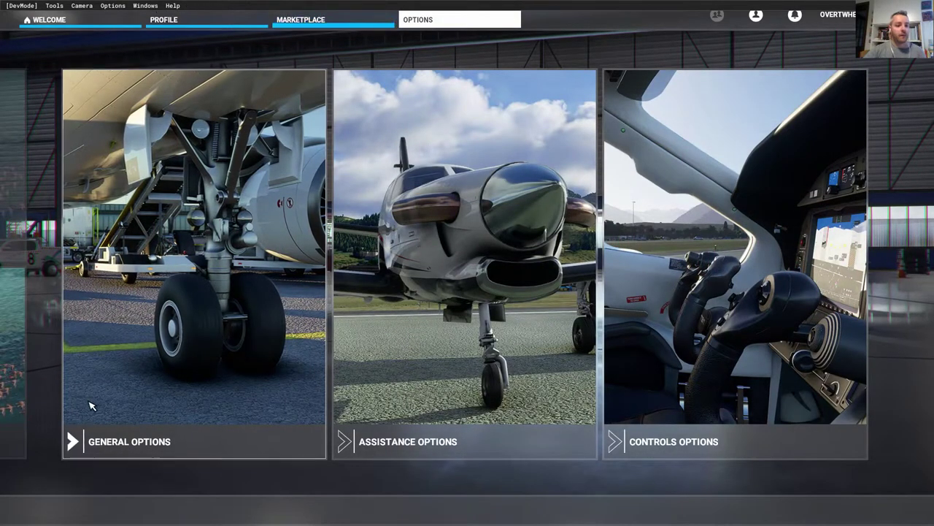
{"action": "left_click", "coordinate": [48, 24]}
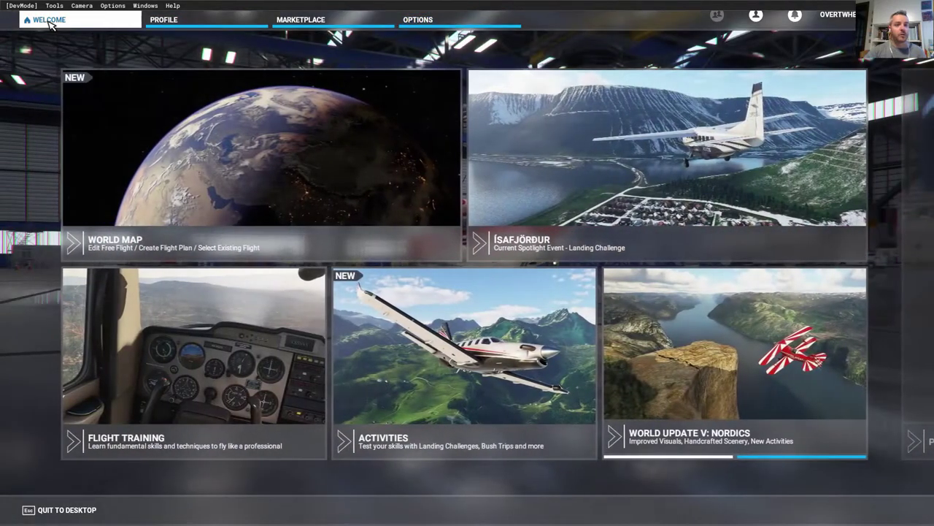
{"action": "left_click", "coordinate": [173, 5]}
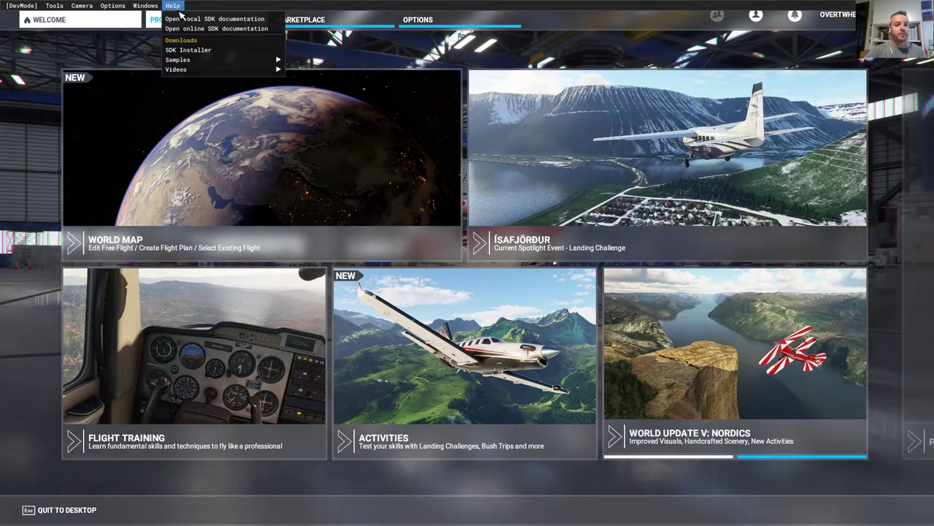
{"action": "left_click", "coordinate": [208, 52]}
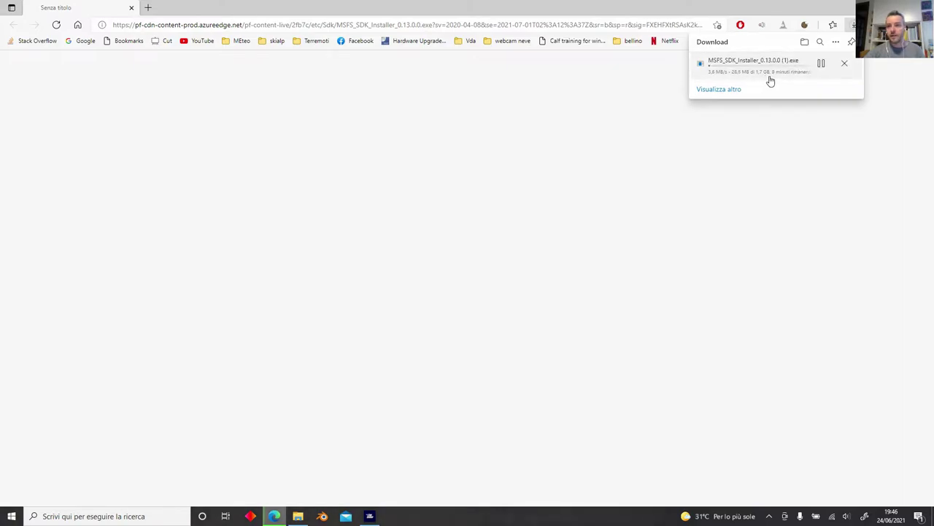
Cancel the duplicate MSFS_SDK_Installer_0.13.0.0 (1).exe download in Edge's Downloads list
{"action": "left_click", "coordinate": [845, 64]}
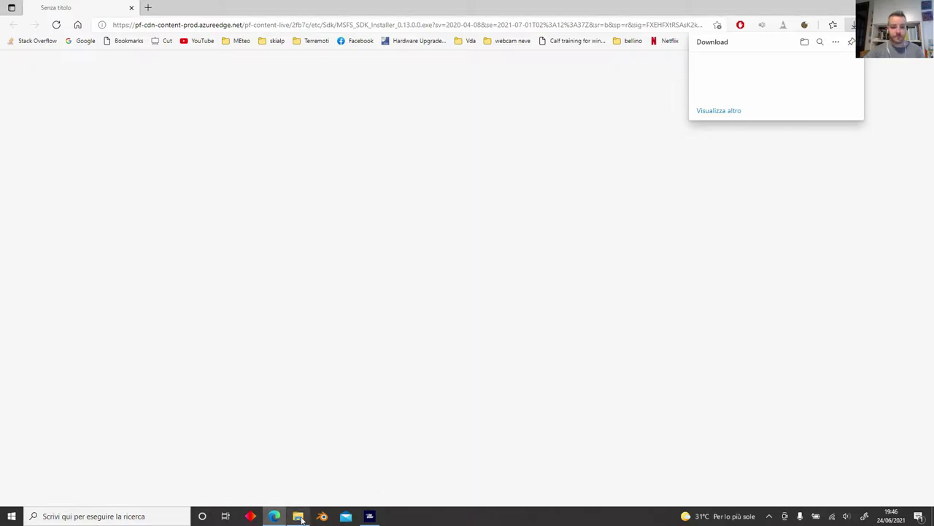
Find MSFS_SDK_Installer_0.13.0.0.exe (1.74 GB) in File Explorer's Download folder
{"action": "key", "text": "alt+z"}
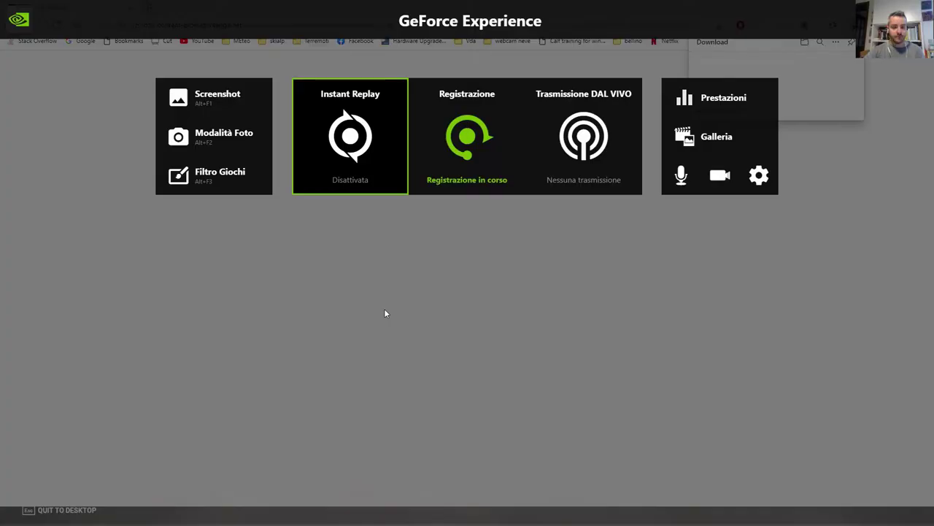
{"action": "left_click", "coordinate": [467, 138]}
{"action": "left_click", "coordinate": [470, 207]}
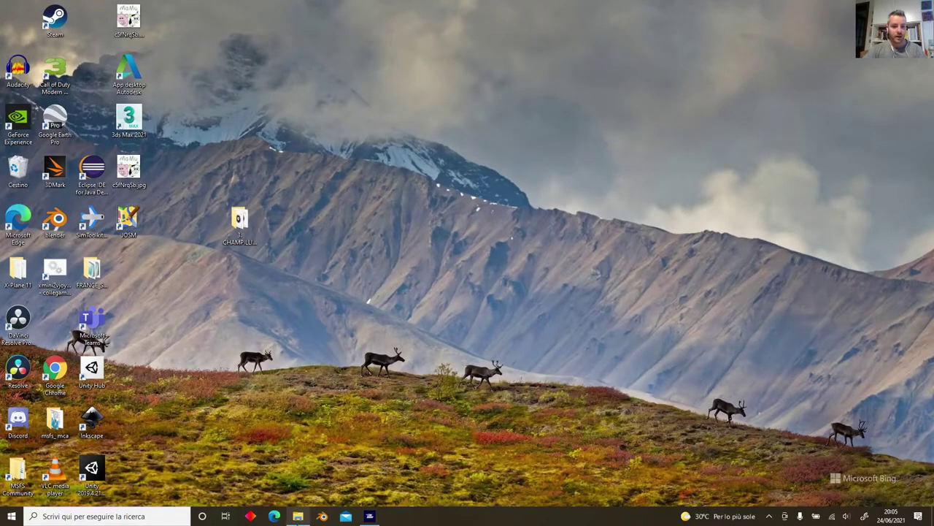
{"action": "left_click", "coordinate": [289, 518]}
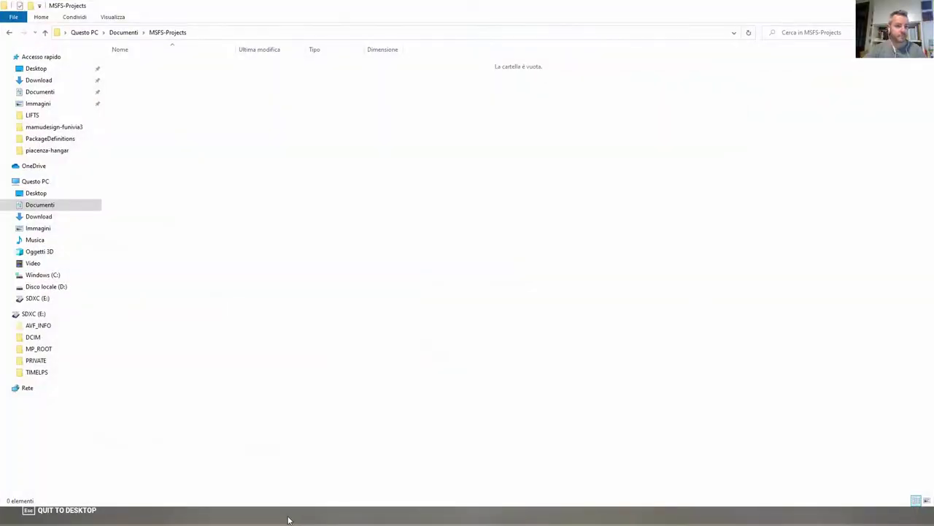
{"action": "left_click", "coordinate": [44, 80]}
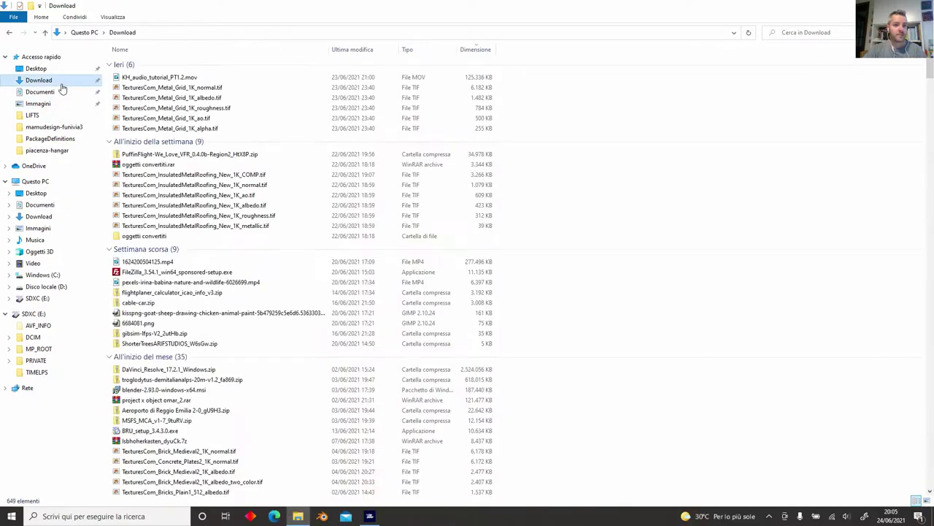
{"action": "scroll", "coordinate": [639, 400], "scroll_direction": "down", "scroll_amount": 11}
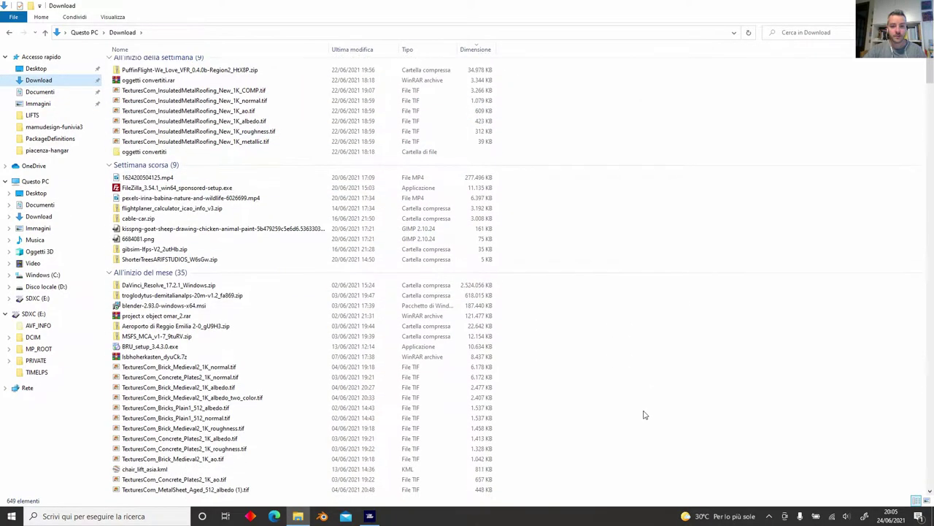
{"action": "scroll", "coordinate": [639, 400], "scroll_direction": "down", "scroll_amount": 5}
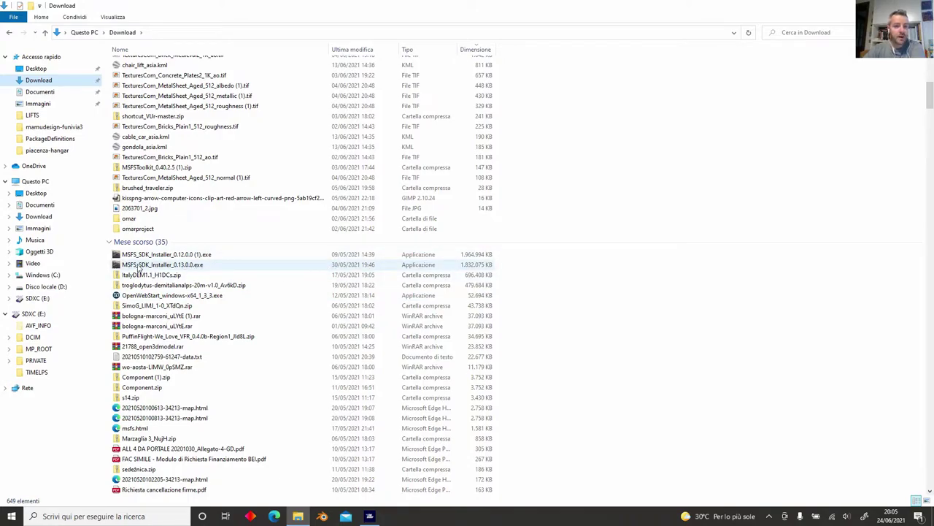
{"action": "mouse_move", "coordinate": [143, 270]}
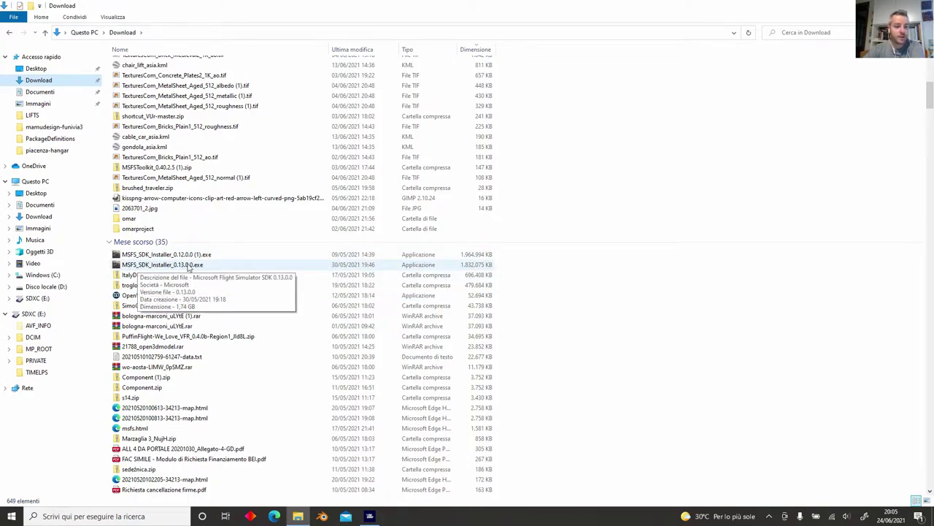
Run MSFS_SDK_Installer_0.13.0.0.exe, approve it, install Core and Samples, then close setup
{"action": "double_click", "coordinate": [189, 266]}
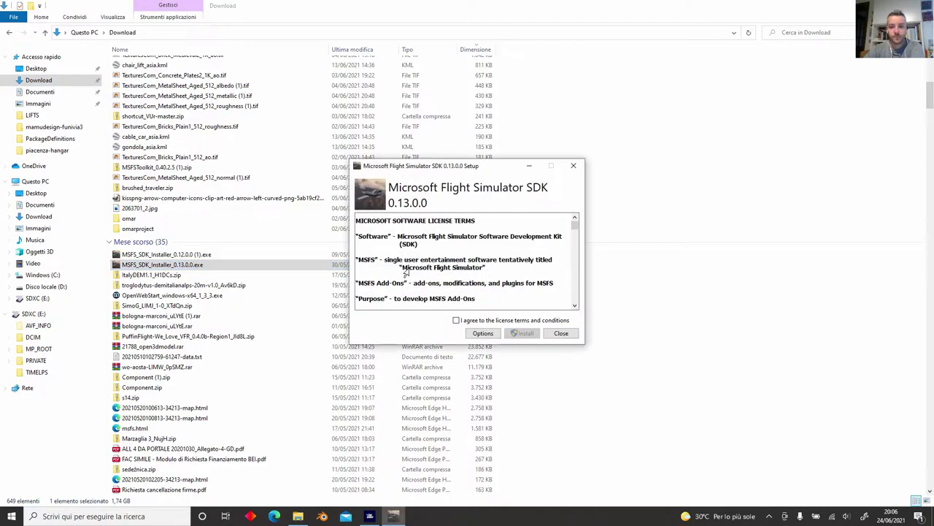
{"action": "left_click", "coordinate": [520, 332]}
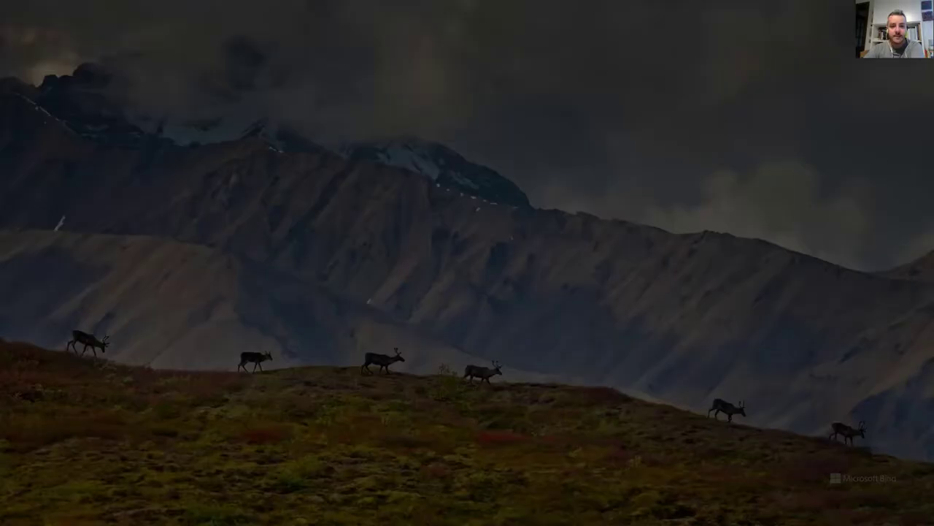
{"action": "left_click", "coordinate": [436, 330]}
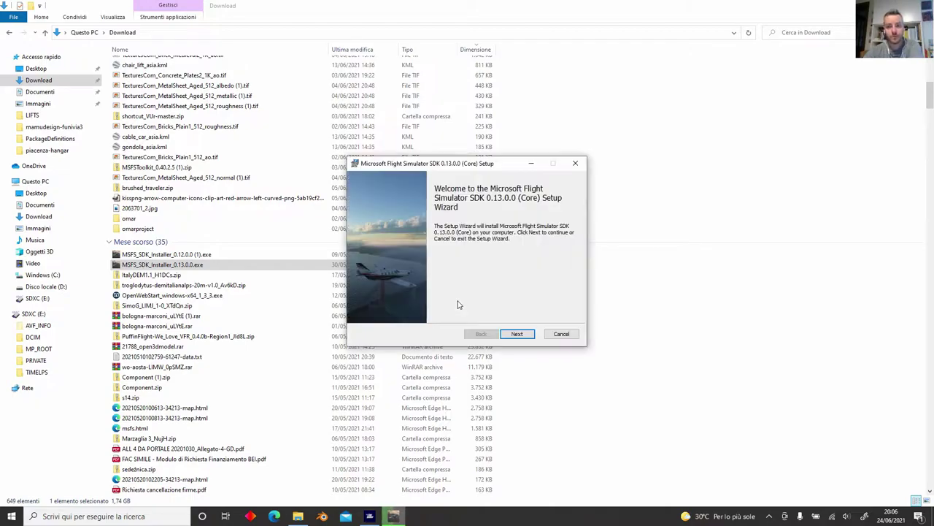
{"action": "left_click", "coordinate": [520, 334]}
{"action": "left_click", "coordinate": [511, 334]}
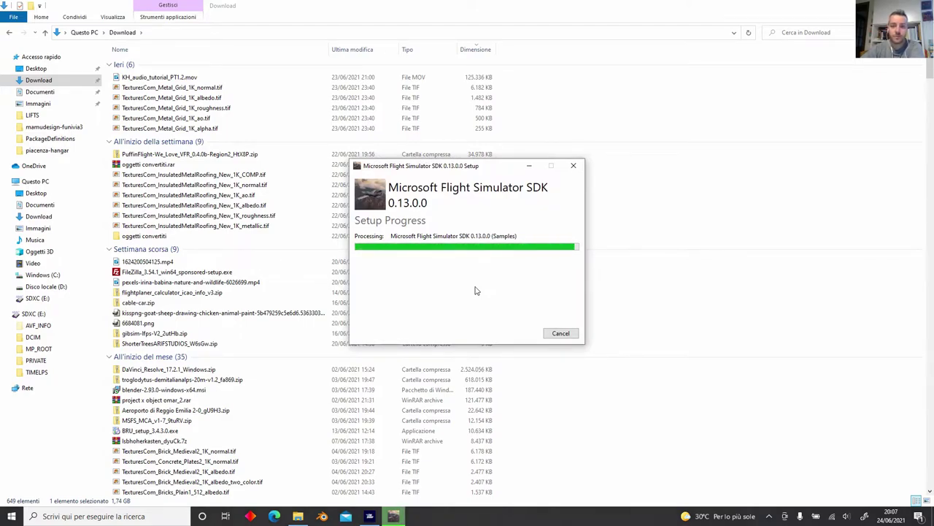
{"action": "key", "text": "Return"}
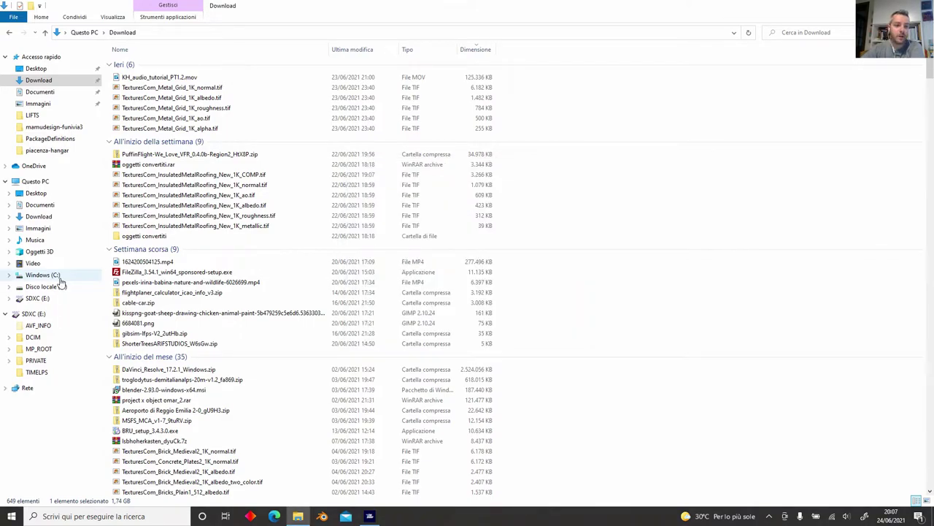
Open C:\MSFS SDK to view its WASM, Tools, SimConnect SDK, Samples and Documentation folders
{"action": "left_click", "coordinate": [43, 275]}
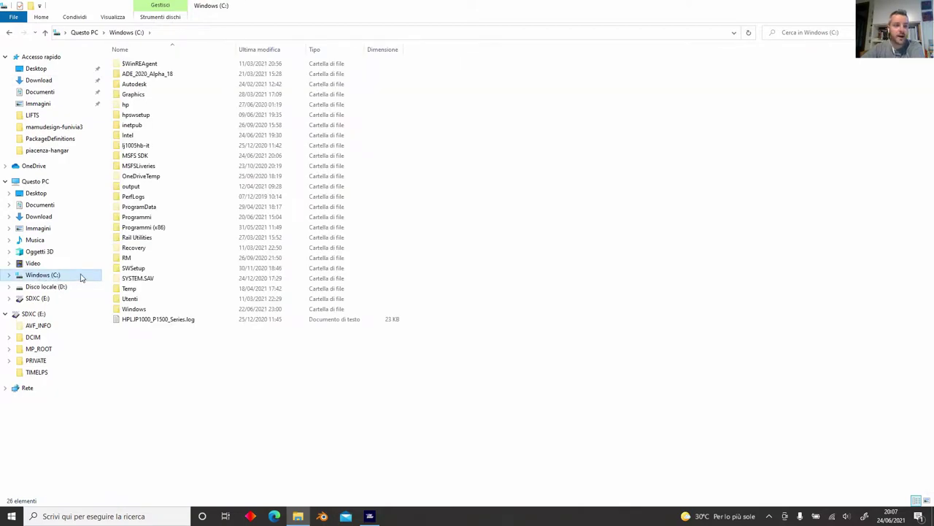
{"action": "double_click", "coordinate": [148, 159]}
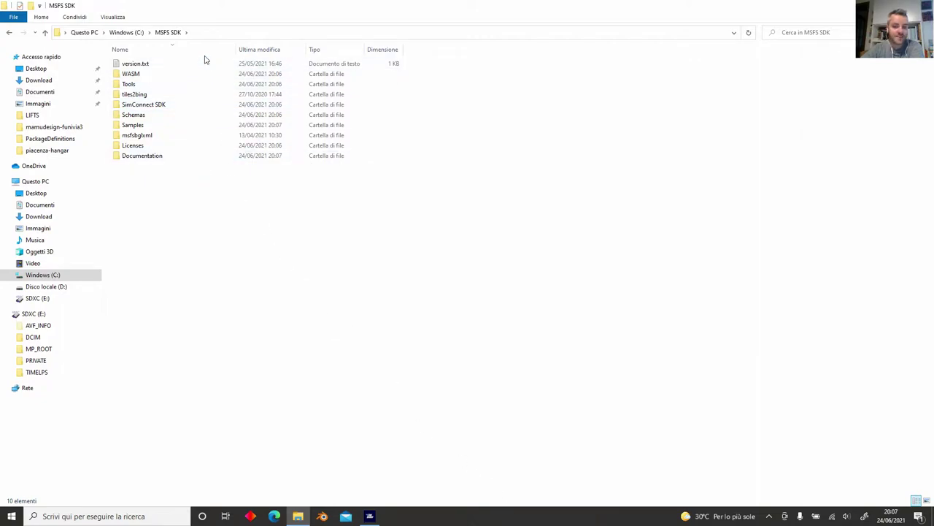
{"action": "mouse_move", "coordinate": [366, 516]}
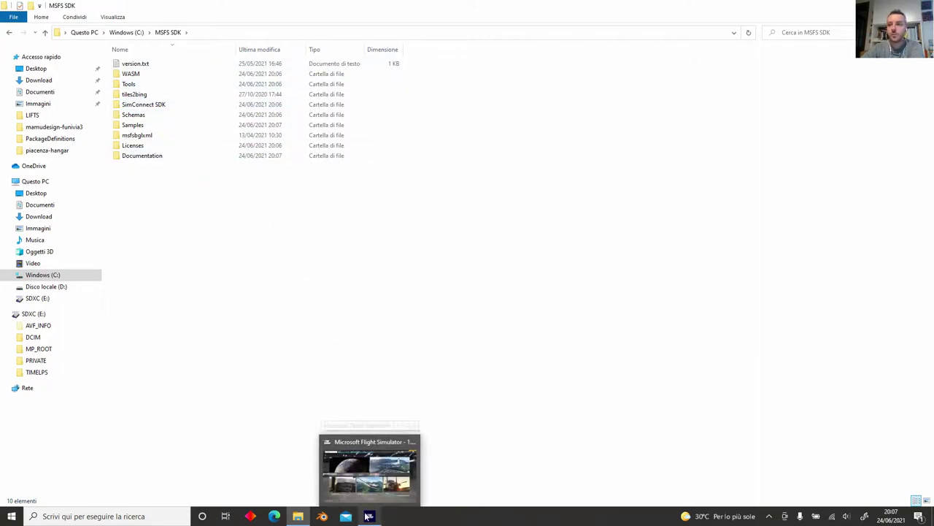
{"action": "left_click", "coordinate": [366, 516]}
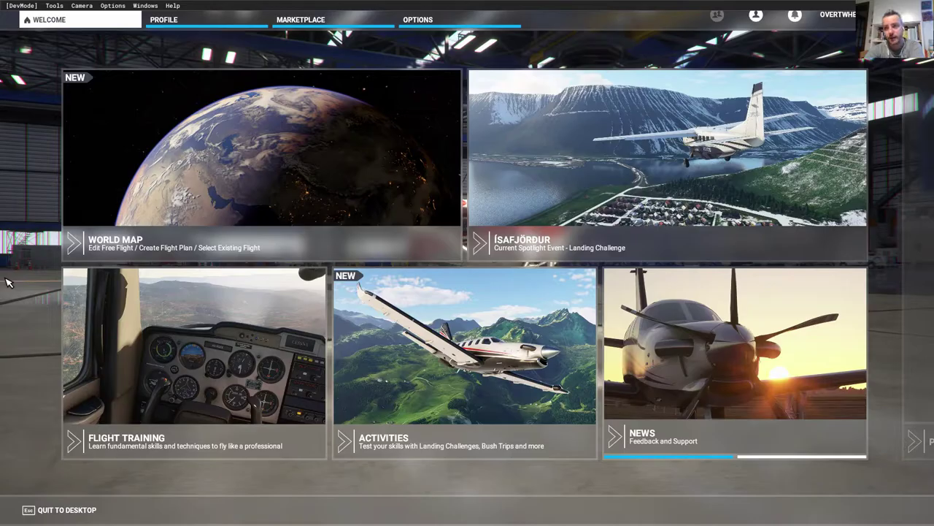
{"action": "key", "text": "alt+Tab"}
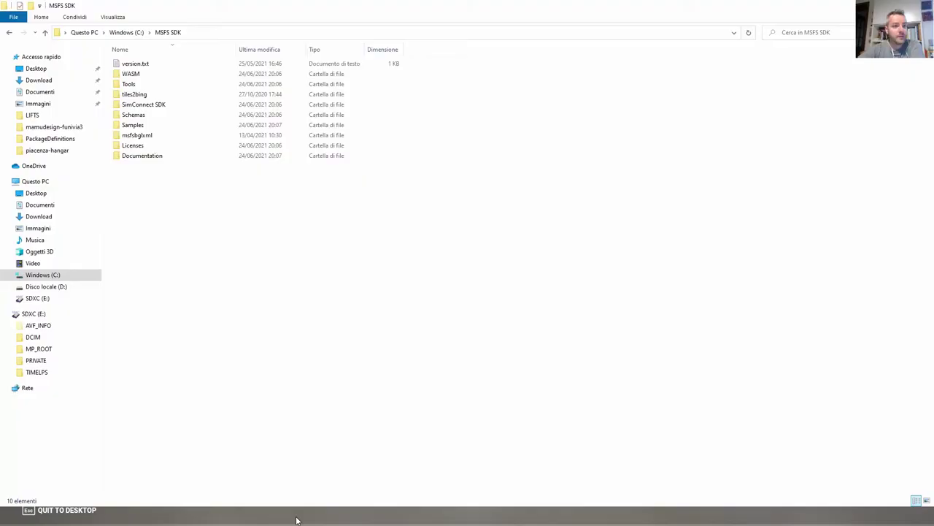
Make a skyway-montblanc folder in Documenti\MSFS-Projects and return to Flight Simulator
{"action": "left_click", "coordinate": [55, 92]}
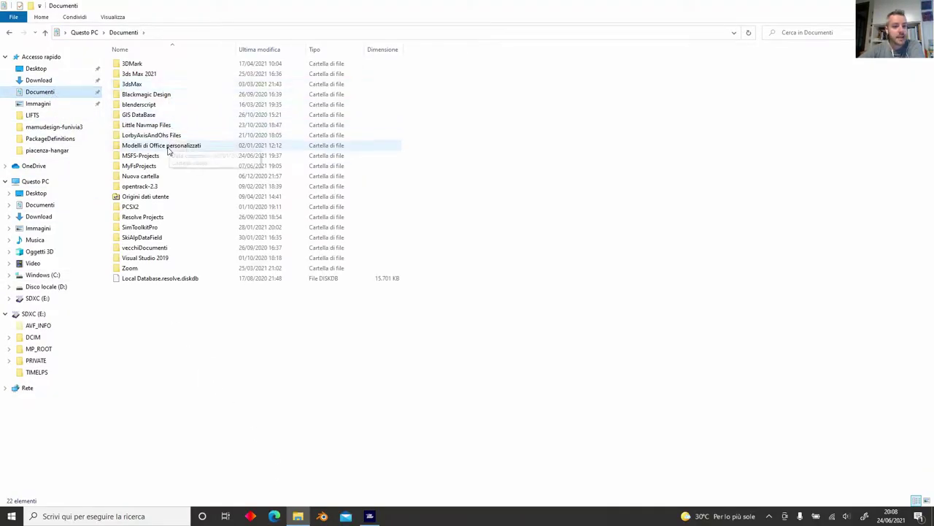
{"action": "double_click", "coordinate": [137, 158]}
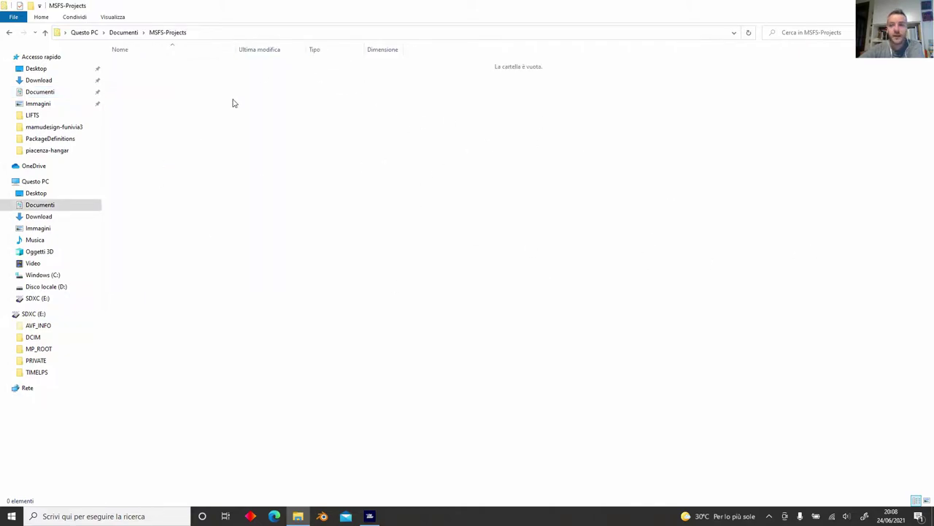
{"action": "right_click", "coordinate": [181, 117]}
{"action": "mouse_move", "coordinate": [240, 235]}
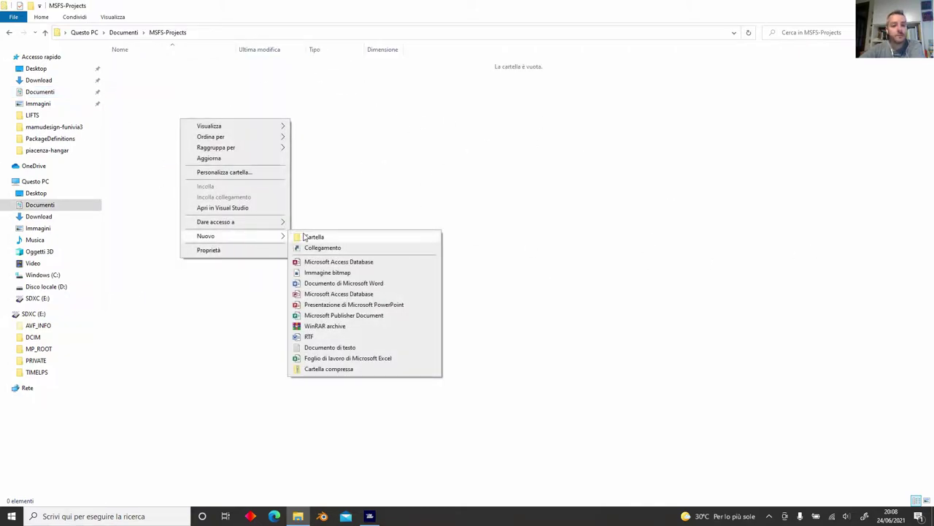
{"action": "left_click", "coordinate": [310, 246]}
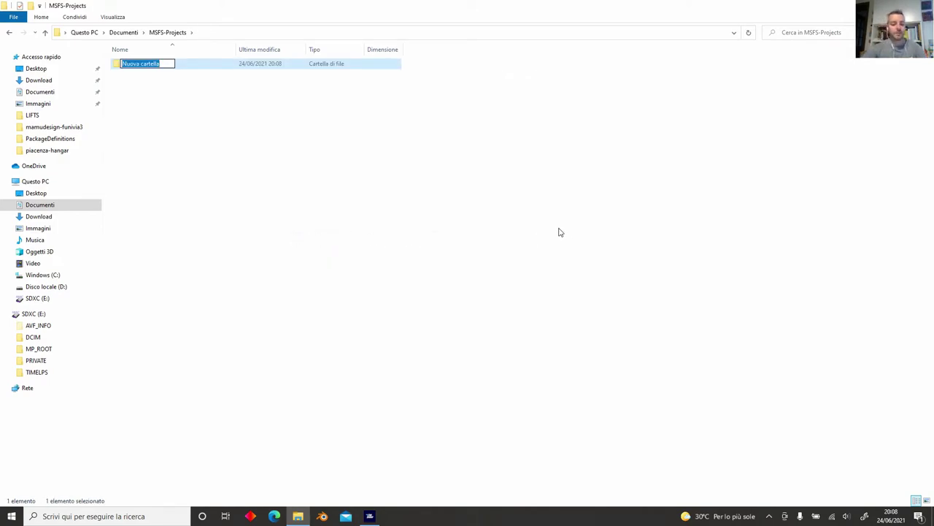
{"action": "key", "text": "BackSpace"}
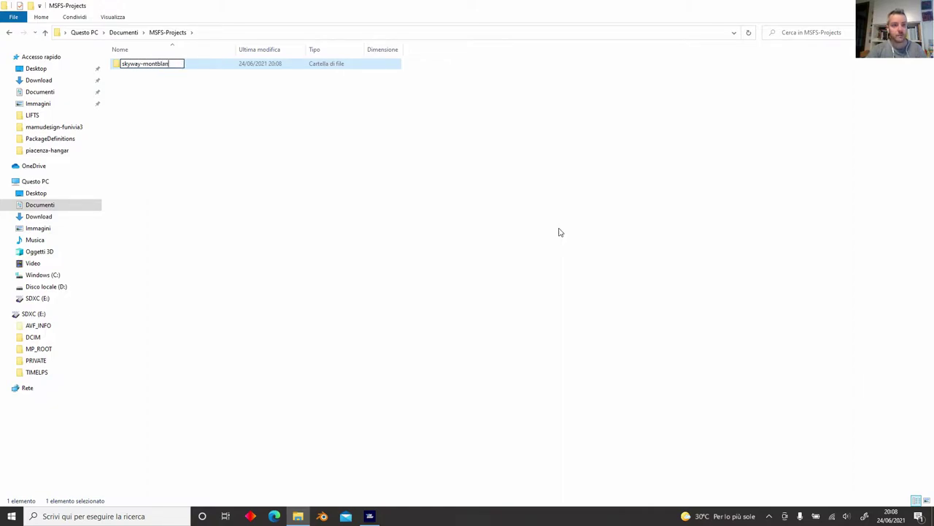
{"action": "key", "text": "Return"}
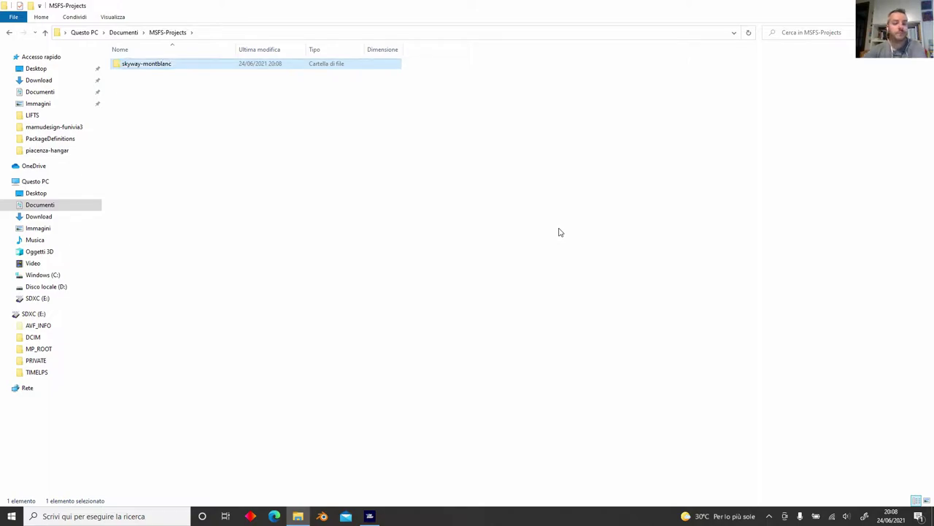
{"action": "left_click", "coordinate": [510, 212]}
{"action": "left_click", "coordinate": [370, 516]}
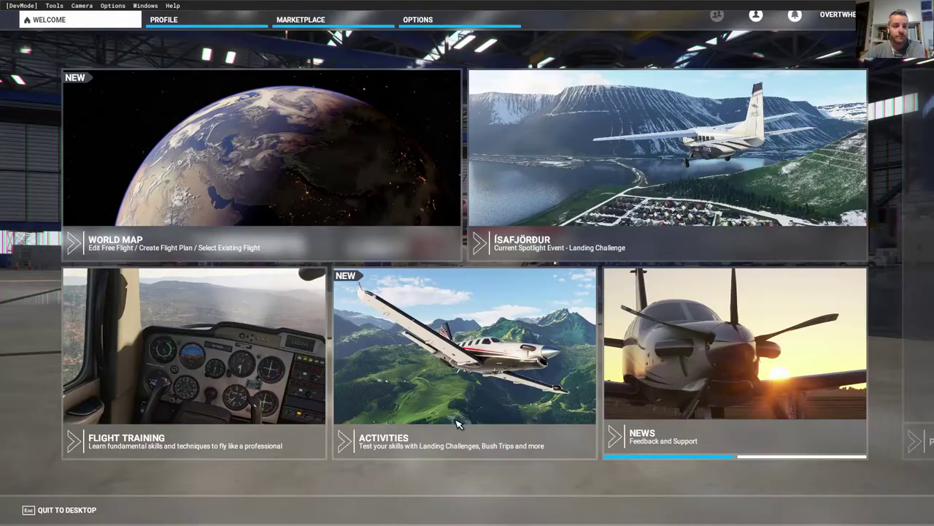
Open Tools > Project Editor and dock the Inspector as a second tab beside it
{"action": "left_click", "coordinate": [58, 9]}
{"action": "left_click", "coordinate": [62, 21]}
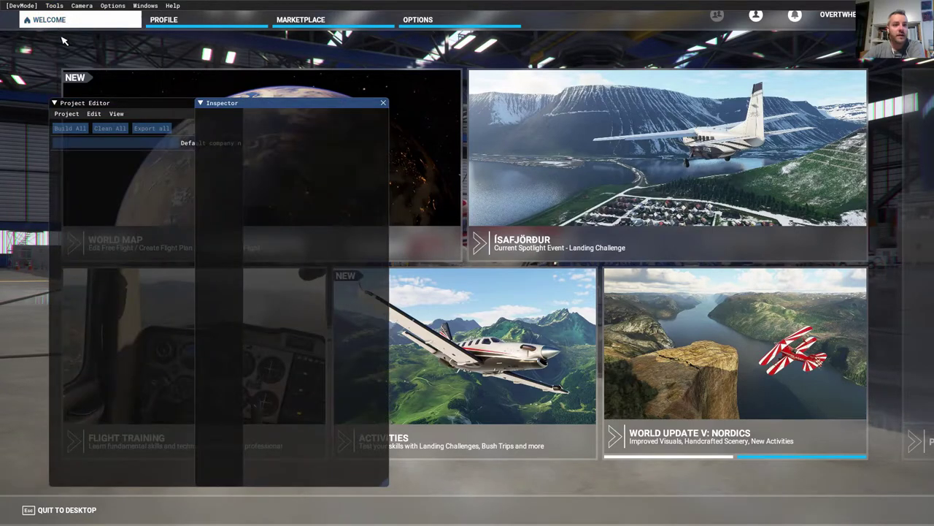
{"action": "left_click_drag", "start_coordinate": [258, 103], "coordinate": [341, 100]}
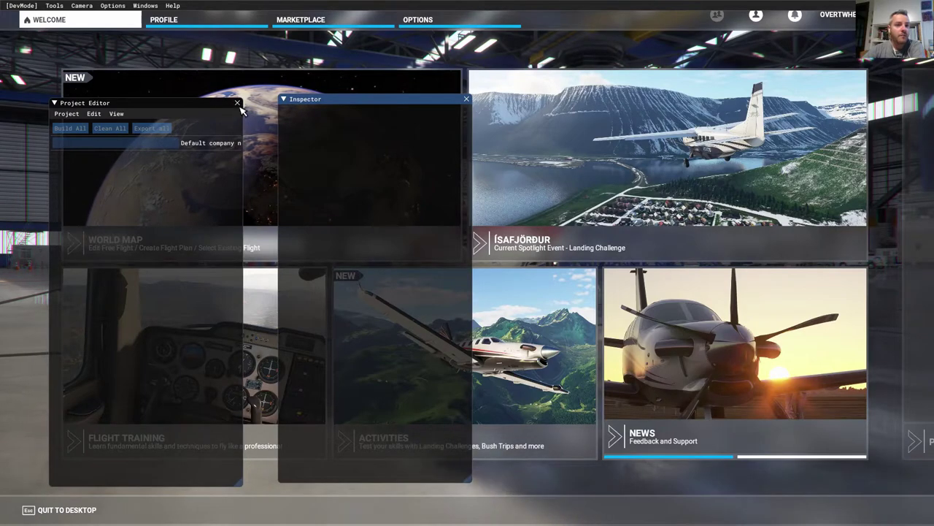
{"action": "mouse_move", "coordinate": [176, 107]}
{"action": "left_mouse_down"}
{"action": "mouse_move", "coordinate": [144, 93]}
{"action": "mouse_move", "coordinate": [189, 106]}
{"action": "mouse_move", "coordinate": [177, 86]}
{"action": "mouse_move", "coordinate": [187, 106]}
{"action": "mouse_move", "coordinate": [191, 86]}
{"action": "mouse_move", "coordinate": [163, 96]}
{"action": "left_mouse_up"}
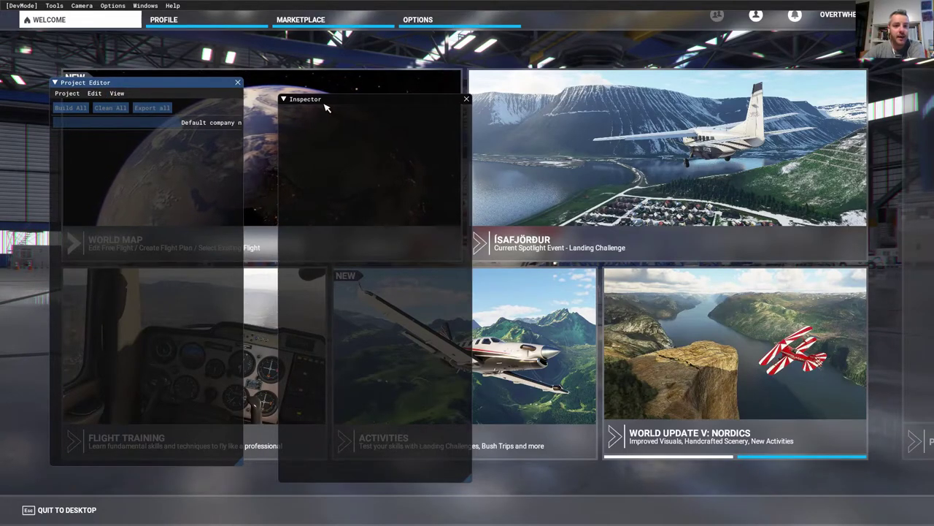
{"action": "left_click_drag", "start_coordinate": [365, 108], "coordinate": [203, 93]}
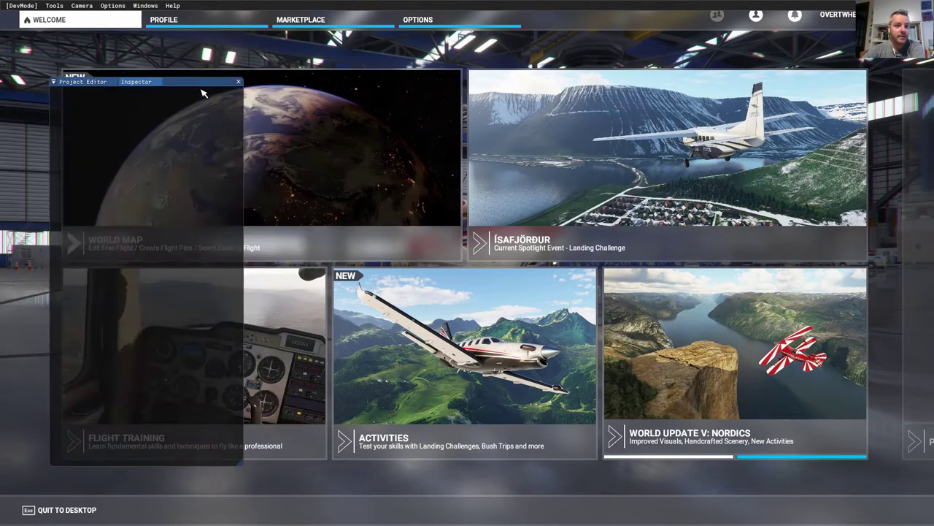
{"action": "left_click", "coordinate": [138, 82]}
{"action": "left_click", "coordinate": [83, 83]}
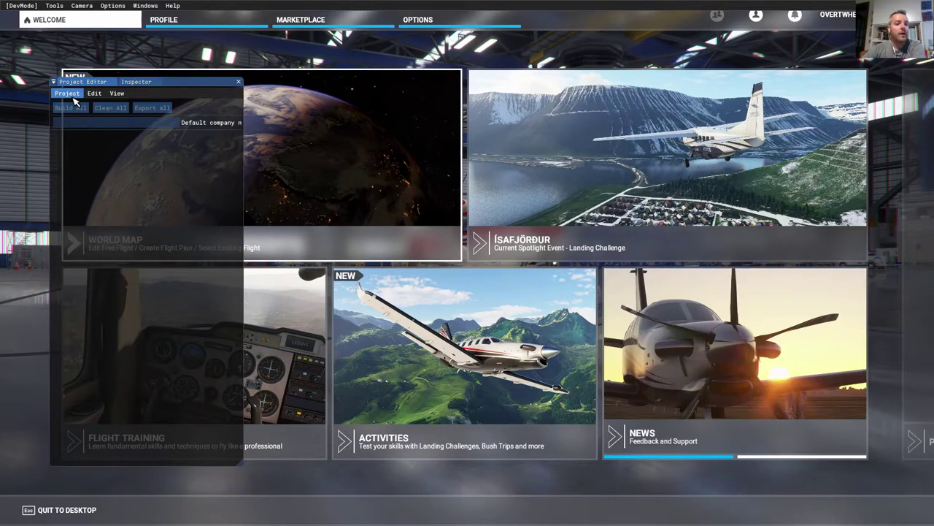
Create a new project named skyway-montblanc in Documents\MSFS-Projects\skyway-montblanc
{"action": "left_click", "coordinate": [71, 94]}
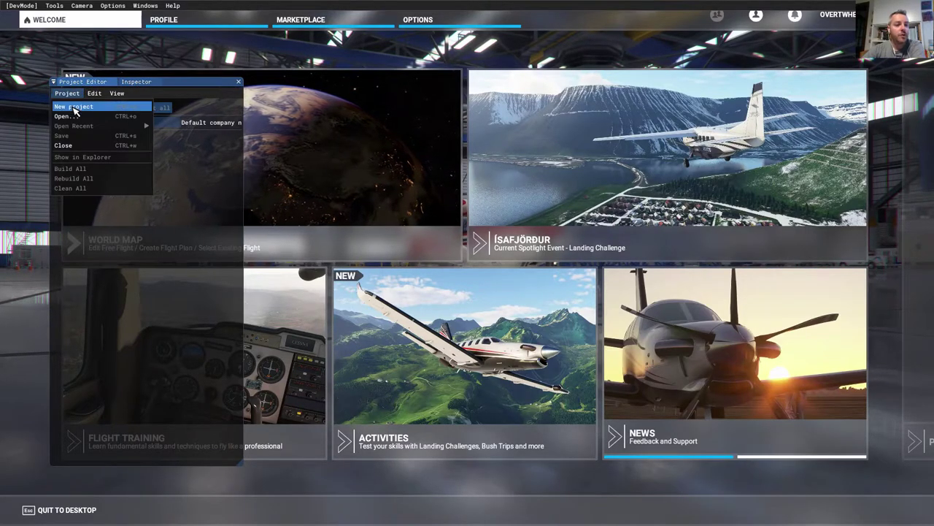
{"action": "left_click", "coordinate": [73, 107]}
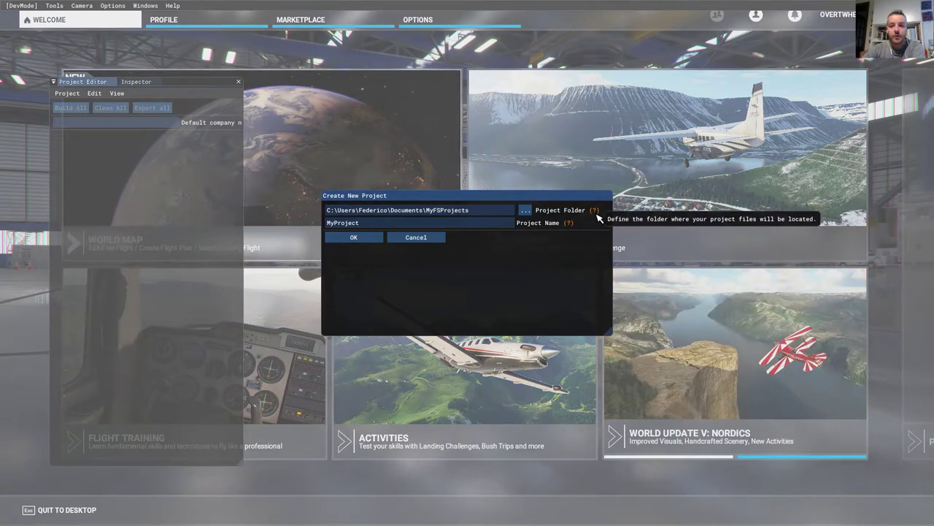
{"action": "left_click", "coordinate": [526, 210]}
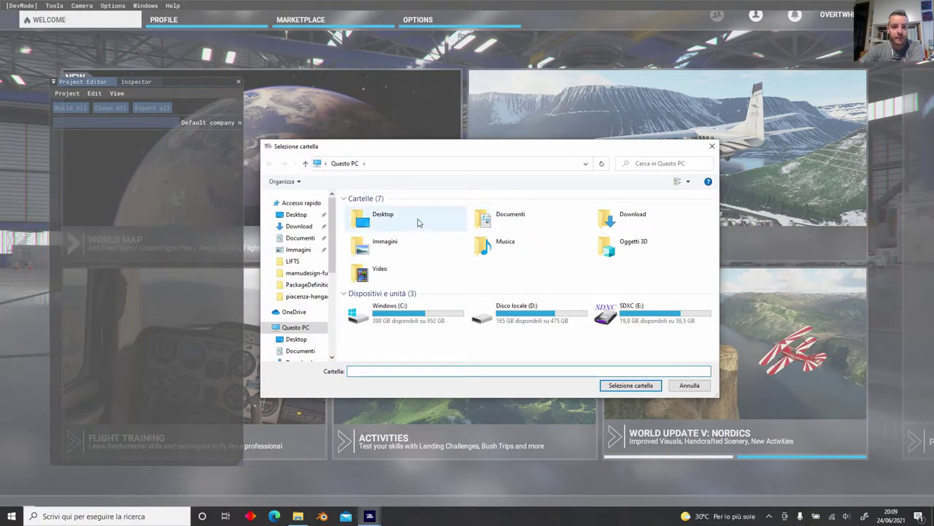
{"action": "left_click", "coordinate": [300, 238]}
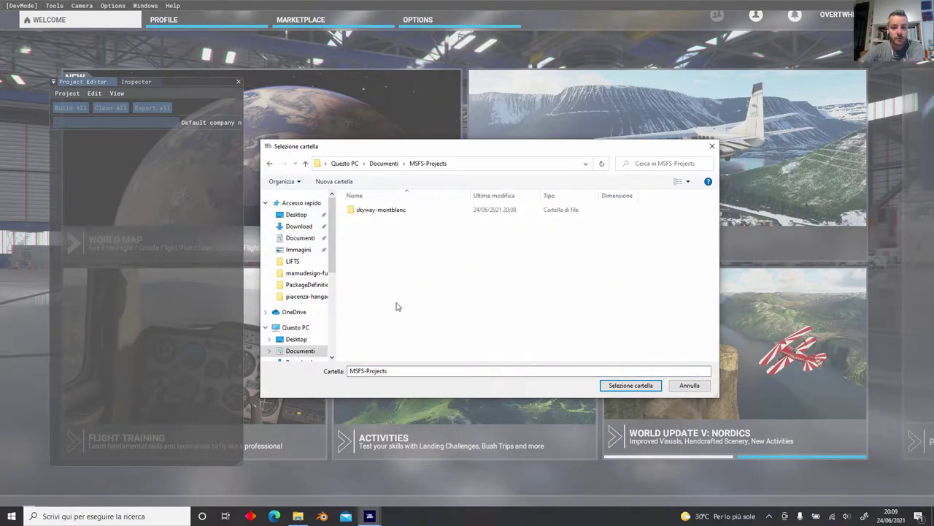
{"action": "left_click", "coordinate": [406, 209]}
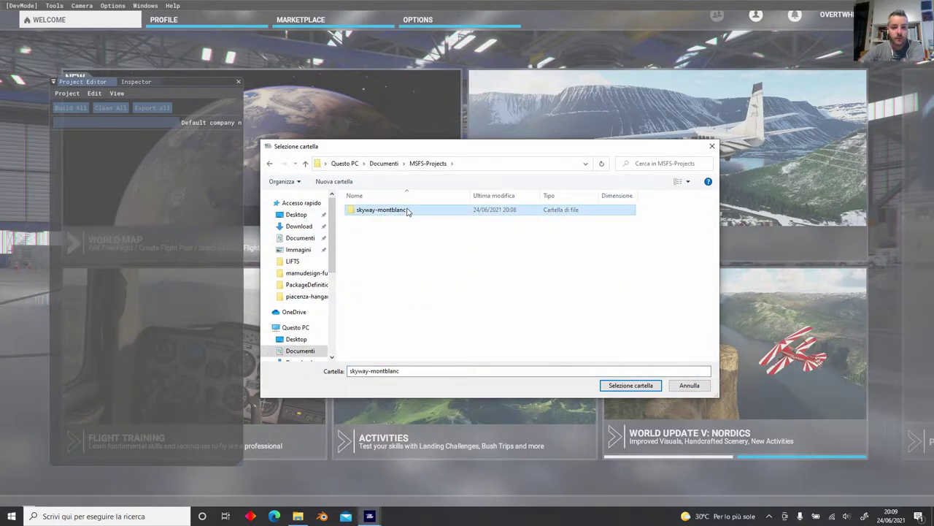
{"action": "left_click", "coordinate": [630, 386]}
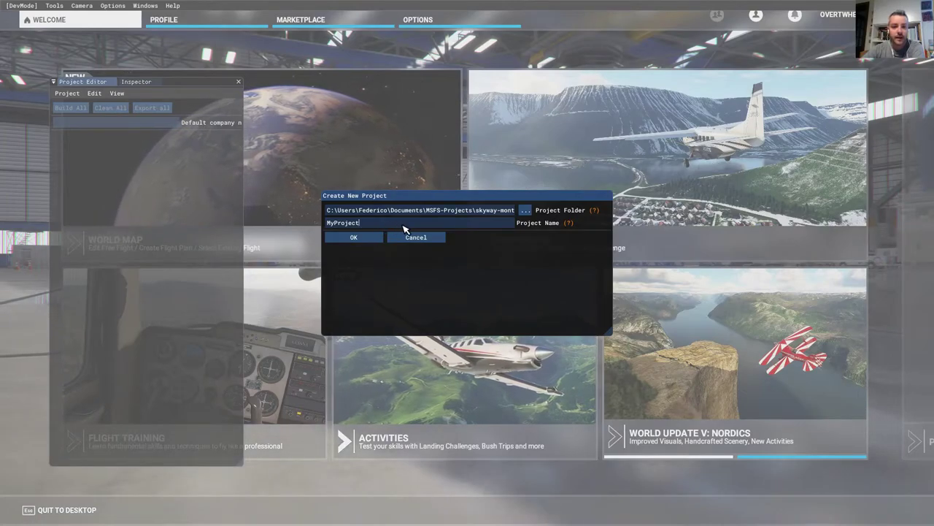
{"action": "key", "text": "ctrl+a"}
{"action": "type", "text": "sk"}
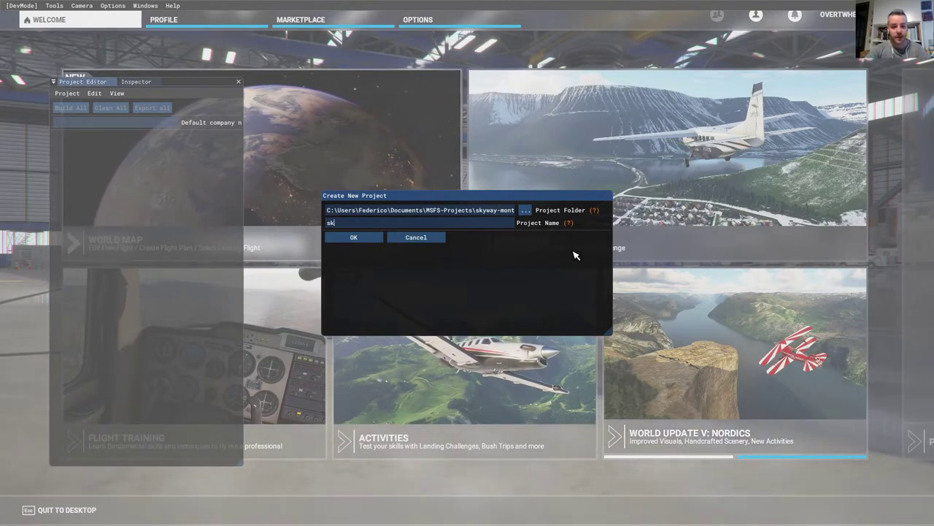
{"action": "type", "text": "ywa"}
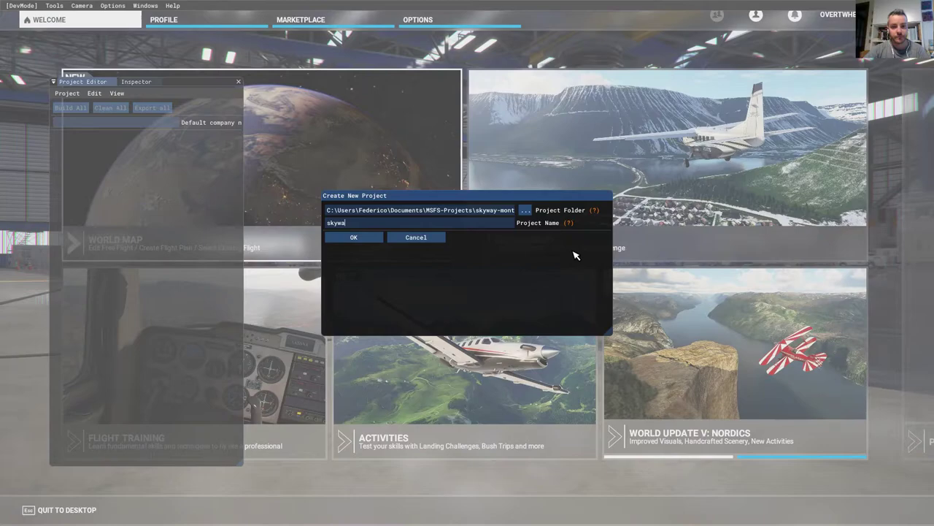
{"action": "type", "text": "y-mont"}
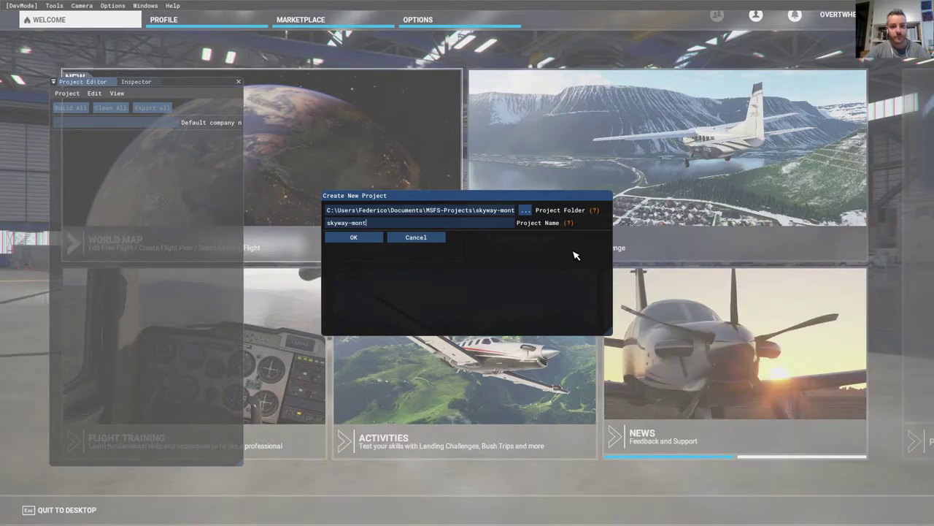
{"action": "type", "text": "blanc"}
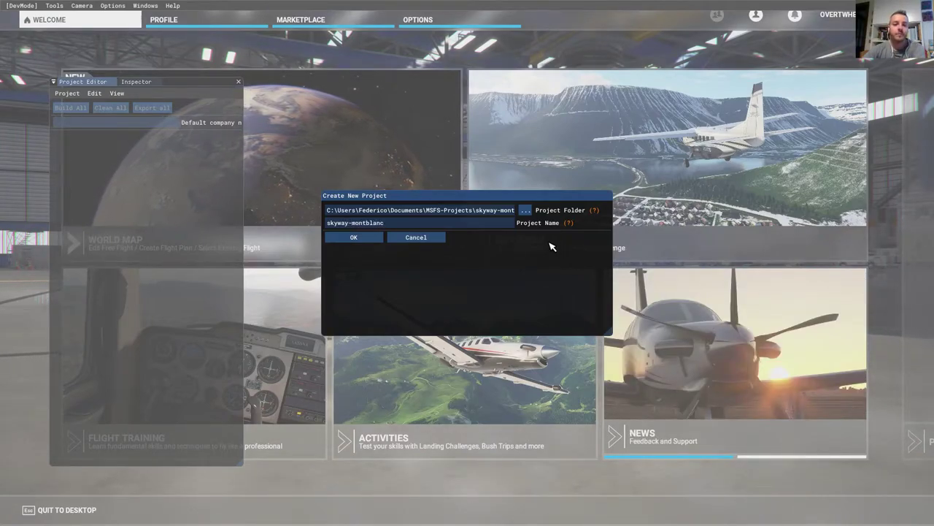
{"action": "left_click", "coordinate": [354, 238]}
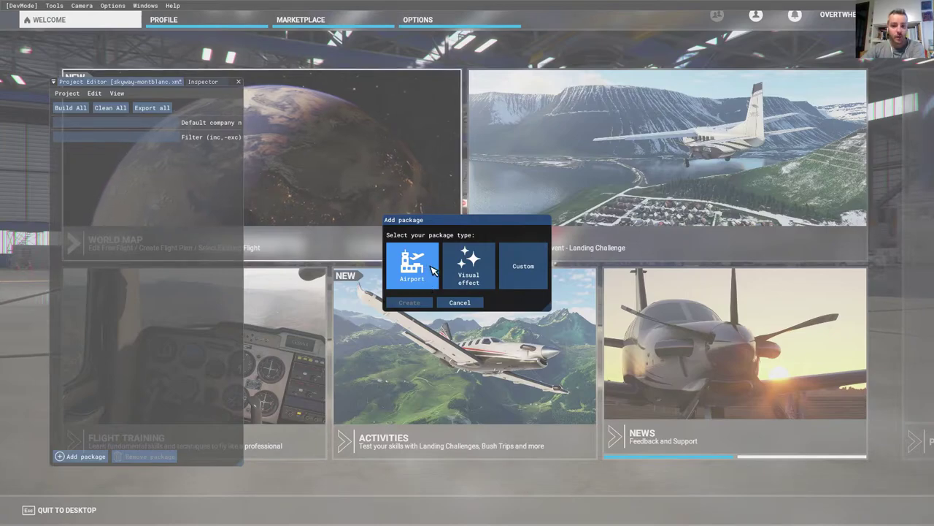
Create Custom package sightseeing-skyway-montblanc, titled skyway-montblanc, with a creator name, type SCENERY
{"action": "left_click", "coordinate": [522, 269]}
{"action": "mouse_move", "coordinate": [473, 315]}
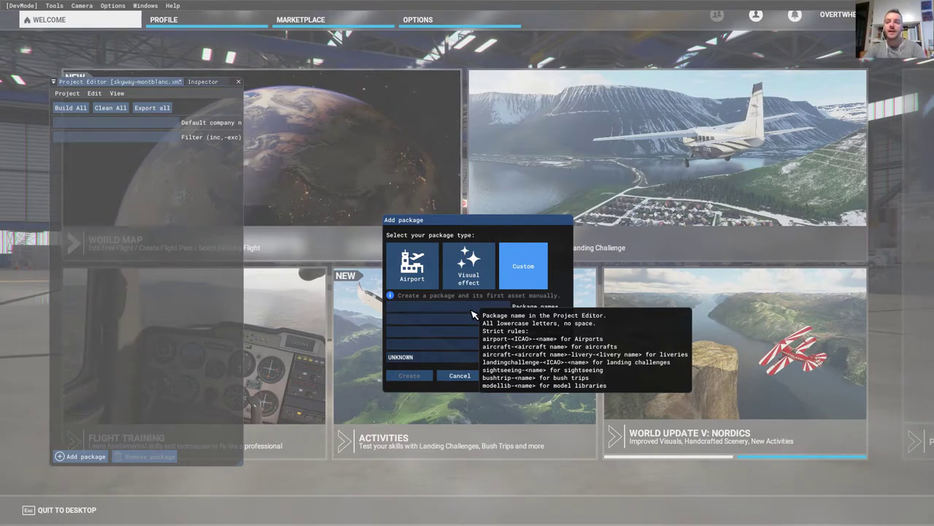
{"action": "left_click", "coordinate": [472, 311]}
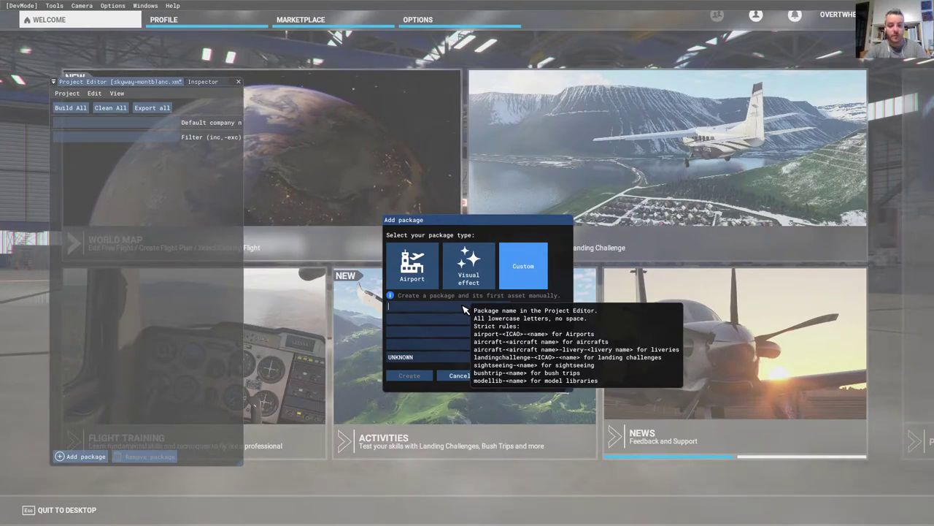
{"action": "type", "text": "sightse"}
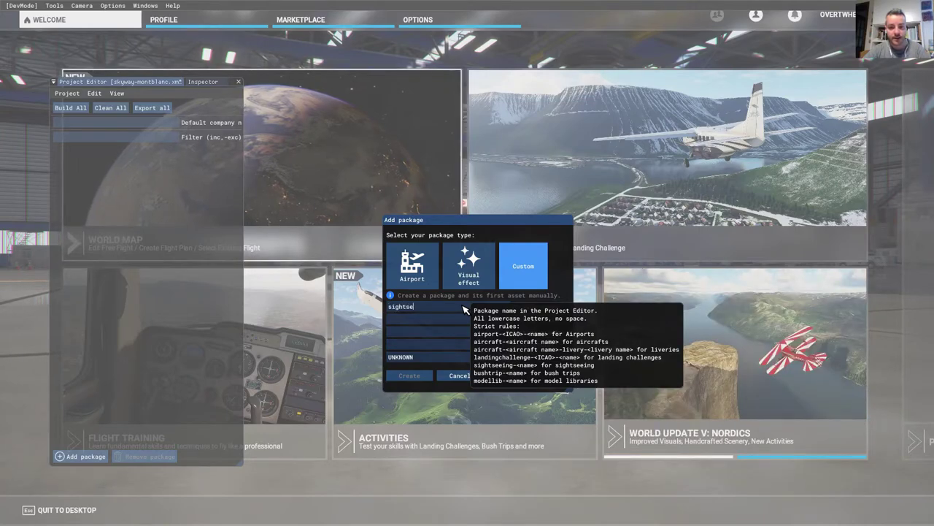
{"action": "type", "text": "eing-"}
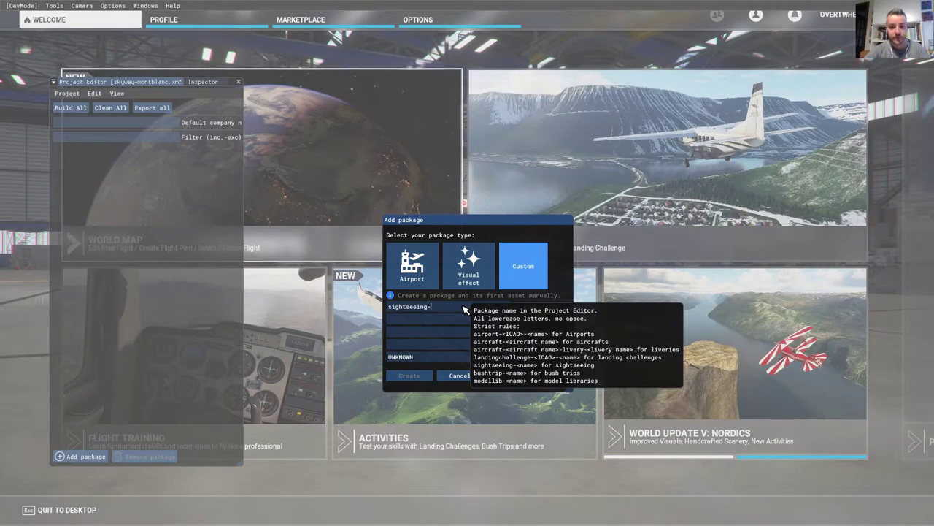
{"action": "type", "text": "skywa"}
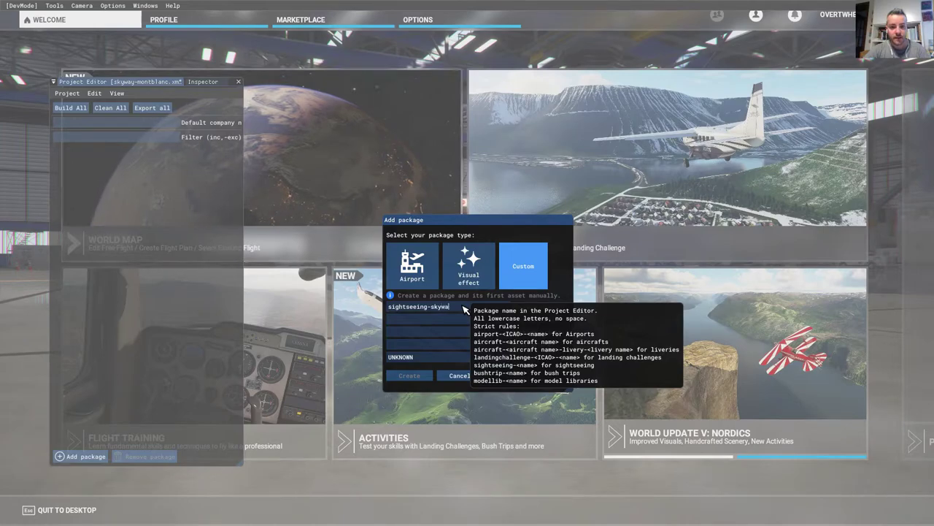
{"action": "type", "text": "y-mo"}
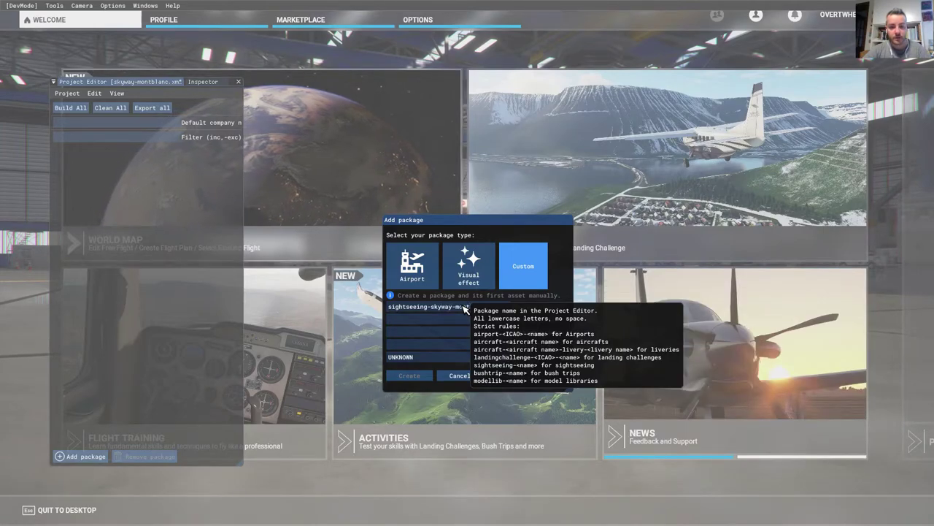
{"action": "type", "text": "ntblanc"}
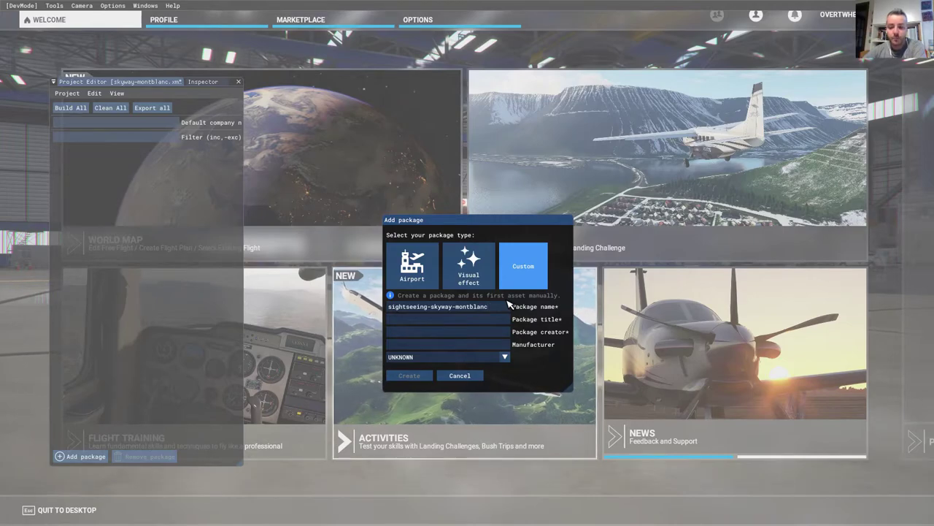
{"action": "mouse_move", "coordinate": [499, 313]}
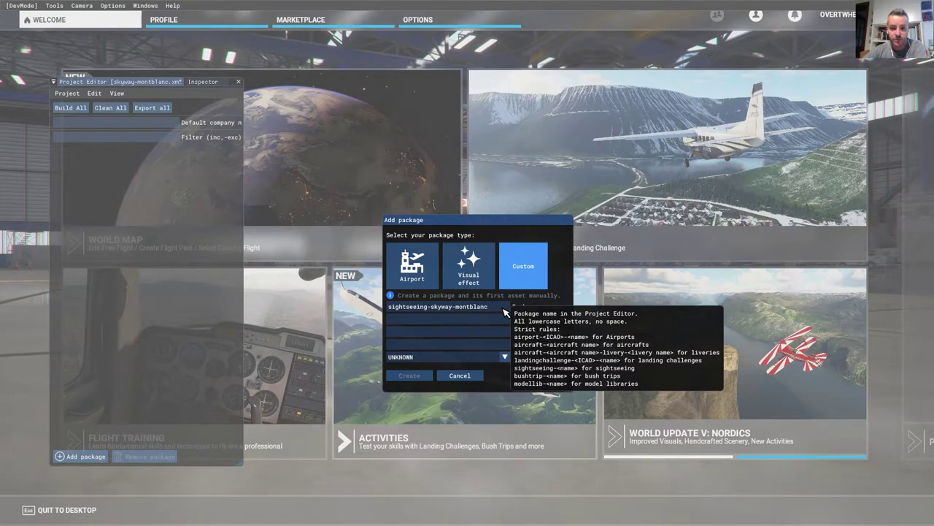
{"action": "left_click", "coordinate": [462, 321]}
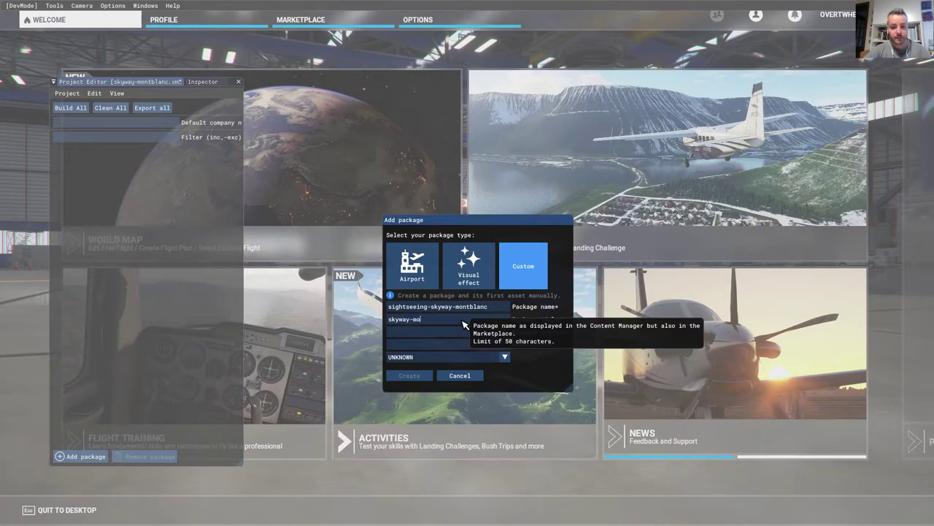
{"action": "type", "text": "skyway-montblanc"}
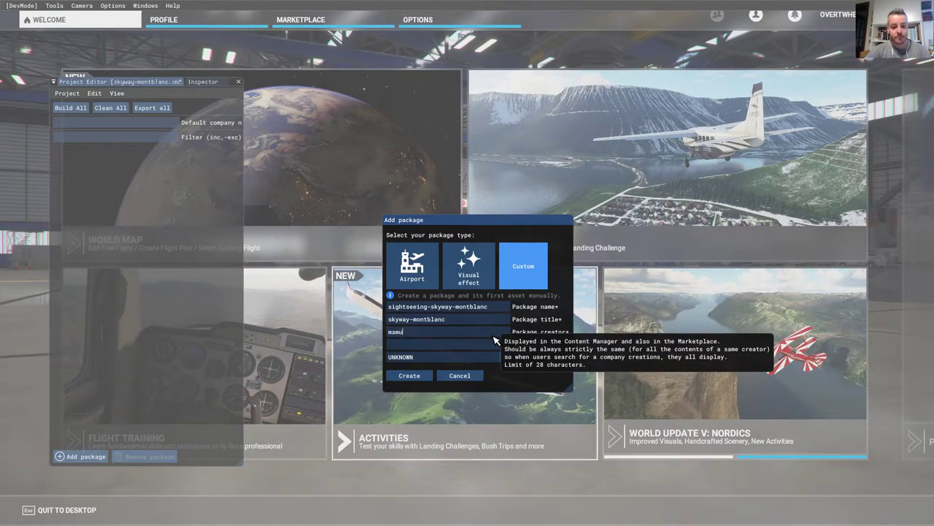
{"action": "left_click", "coordinate": [495, 340]}
{"action": "type", "text": "mamudesig"}
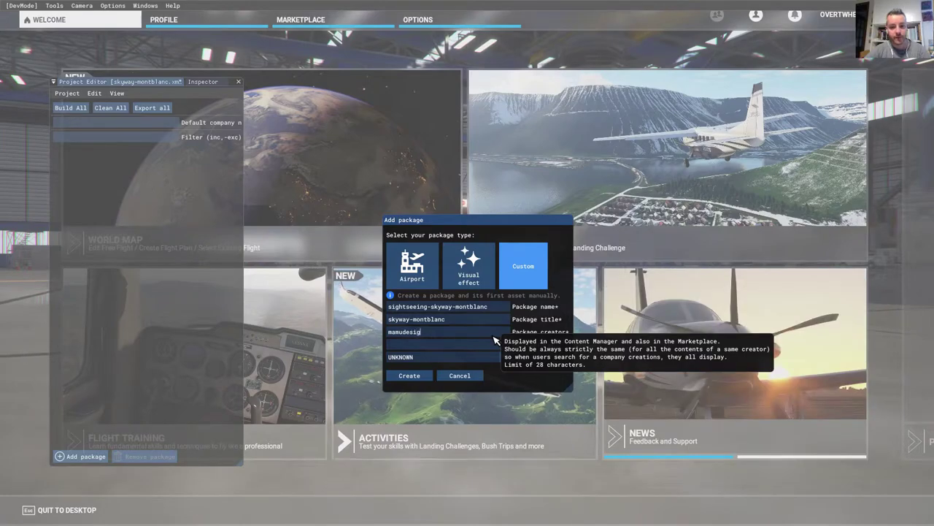
{"action": "type", "text": "n"}
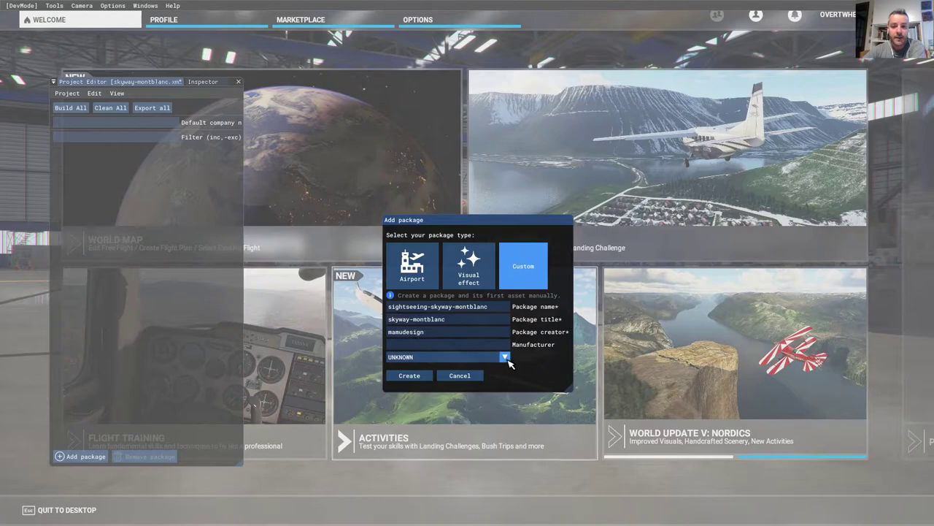
{"action": "left_click", "coordinate": [502, 357]}
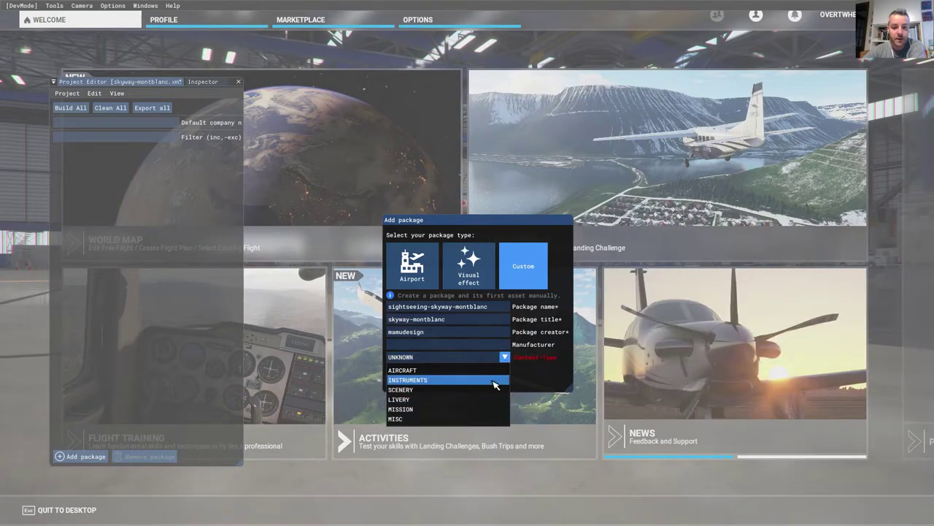
{"action": "left_click", "coordinate": [418, 395]}
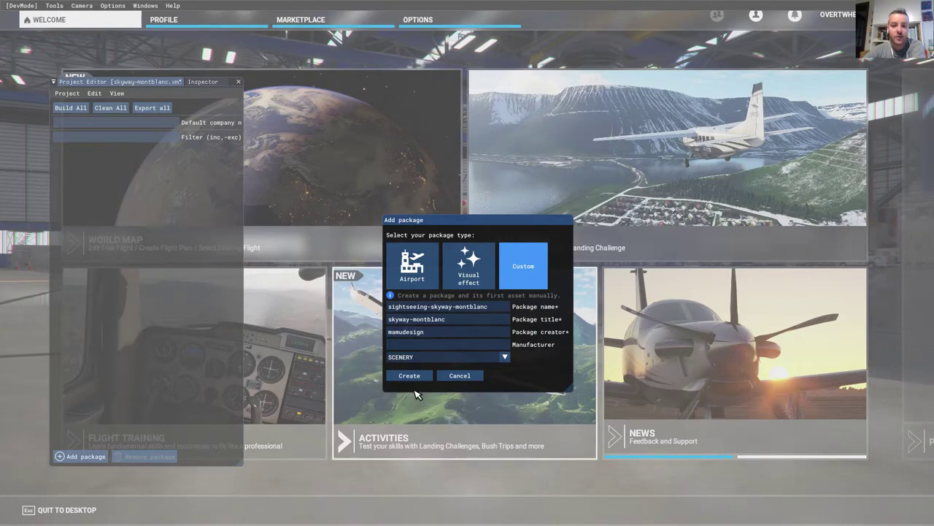
{"action": "left_click", "coordinate": [411, 375]}
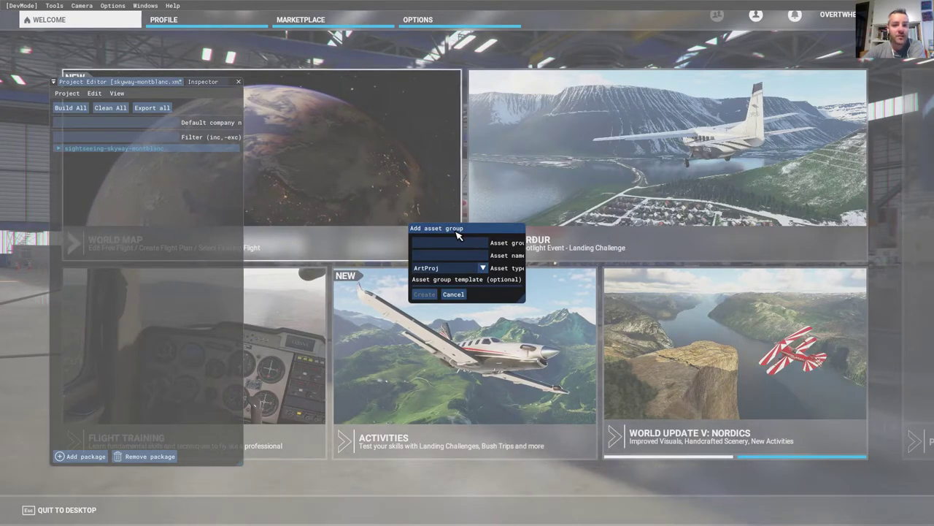
Create asset group skyway-montblanc-scene with matching asset name and asset type BGL
{"action": "left_click_drag", "start_coordinate": [524, 301], "coordinate": [676, 331]}
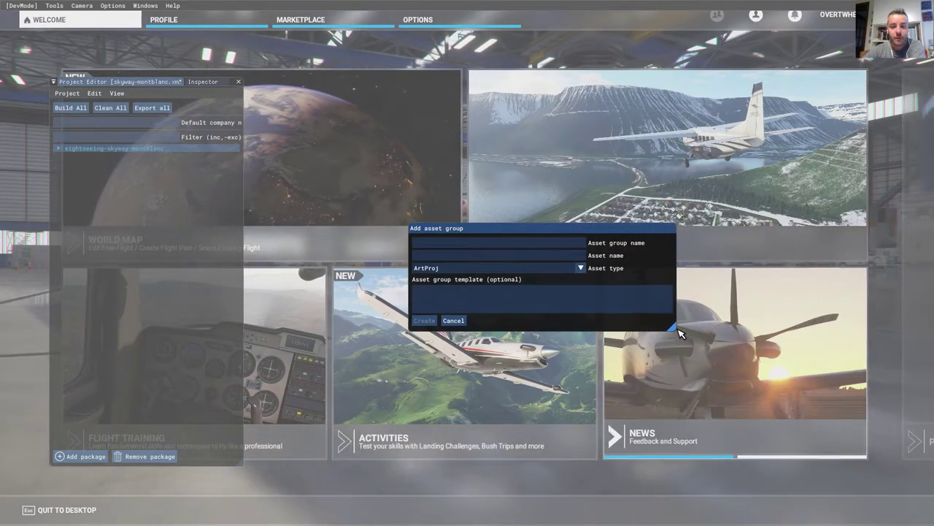
{"action": "left_click", "coordinate": [510, 248]}
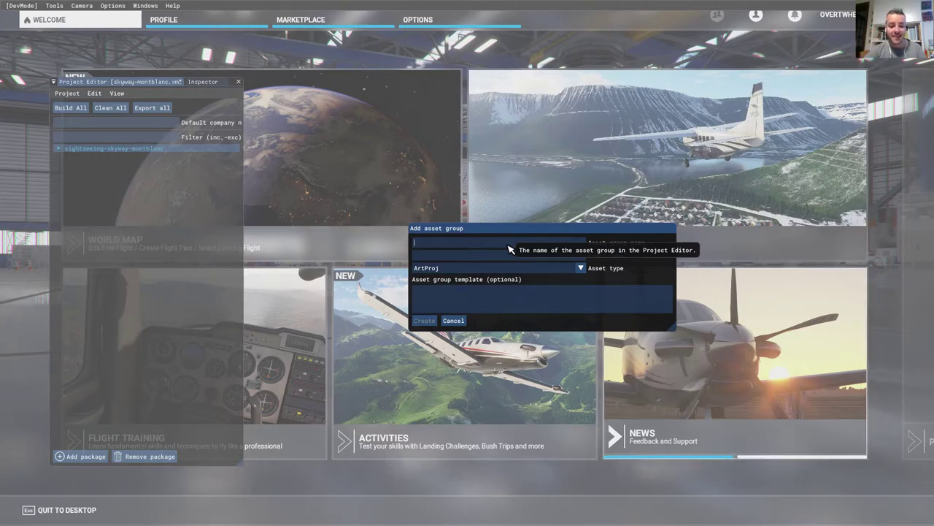
{"action": "type", "text": "skywa"}
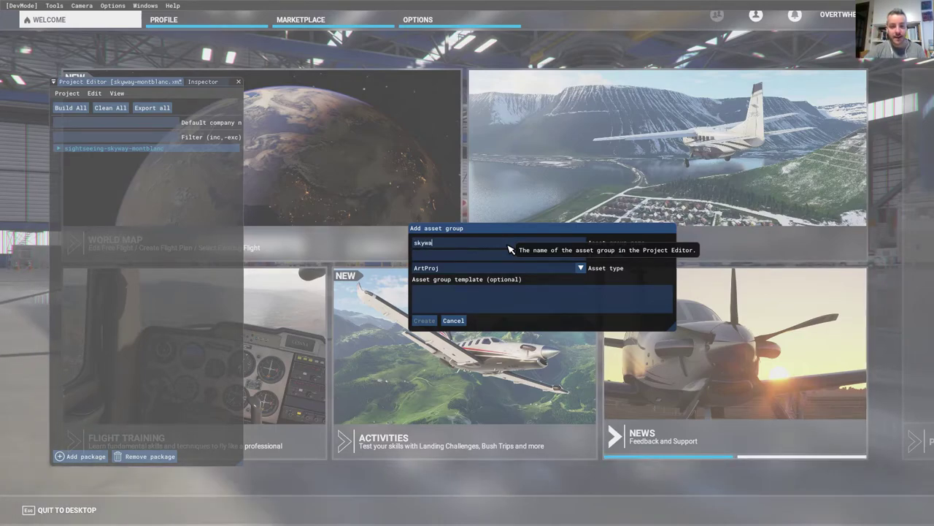
{"action": "type", "text": "y-mont"}
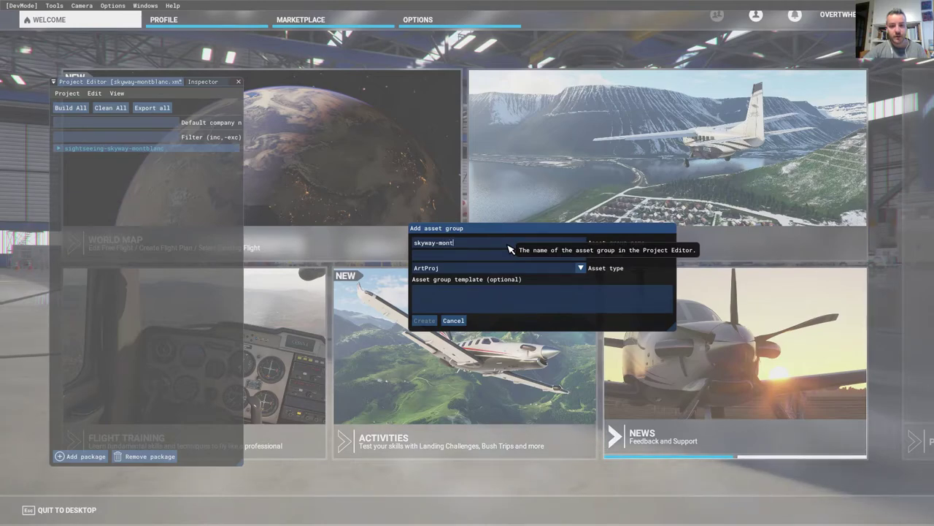
{"action": "type", "text": "blanc-scene"}
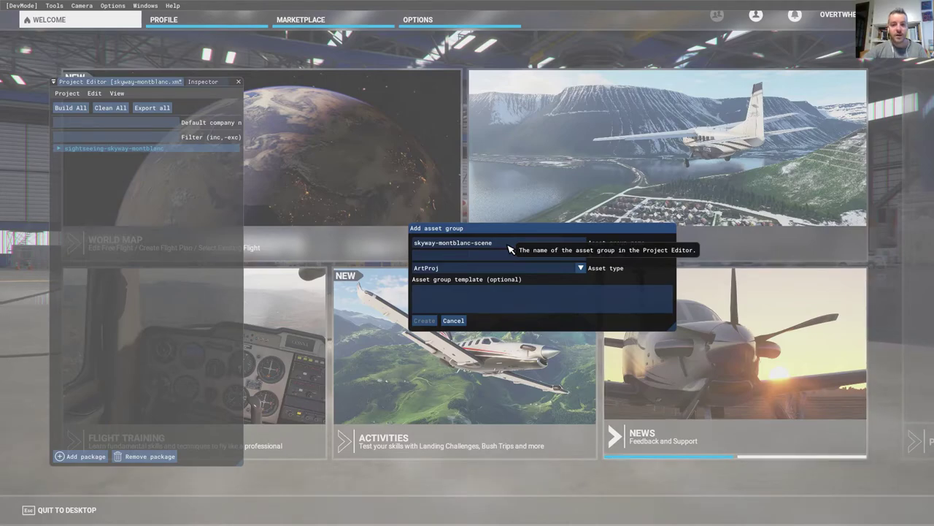
{"action": "left_click", "coordinate": [502, 257]}
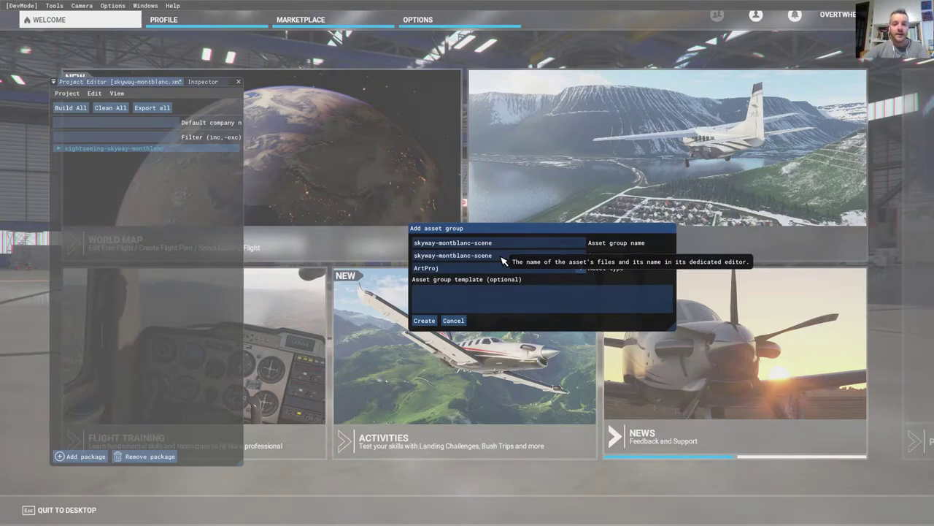
{"action": "left_click", "coordinate": [580, 269]}
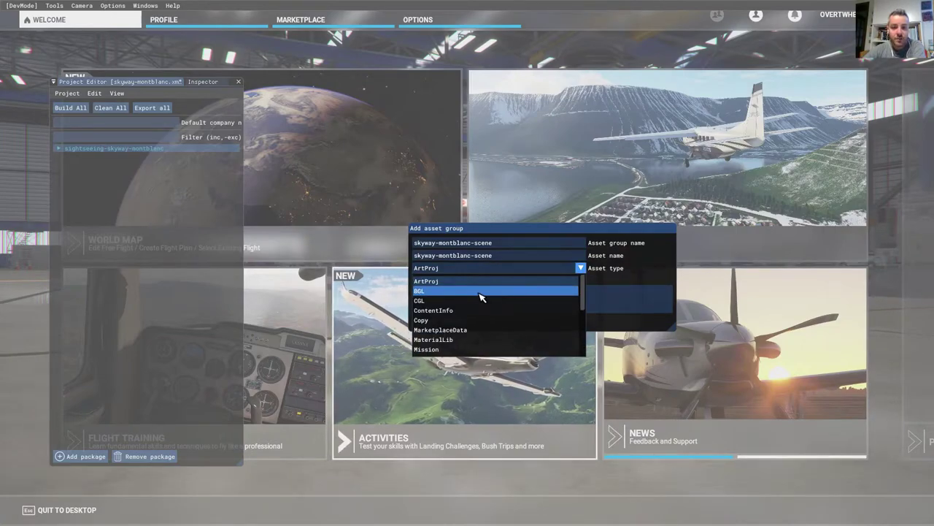
{"action": "left_click", "coordinate": [430, 292]}
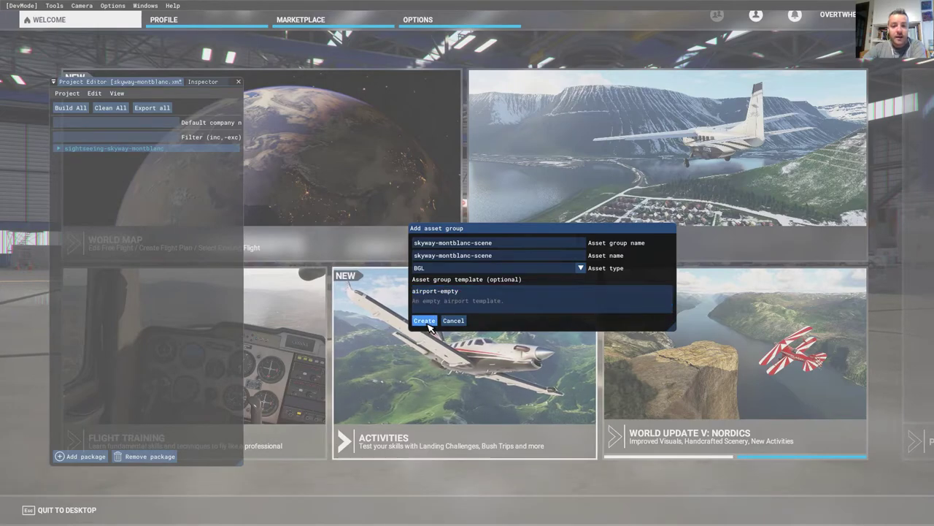
{"action": "left_click", "coordinate": [424, 321]}
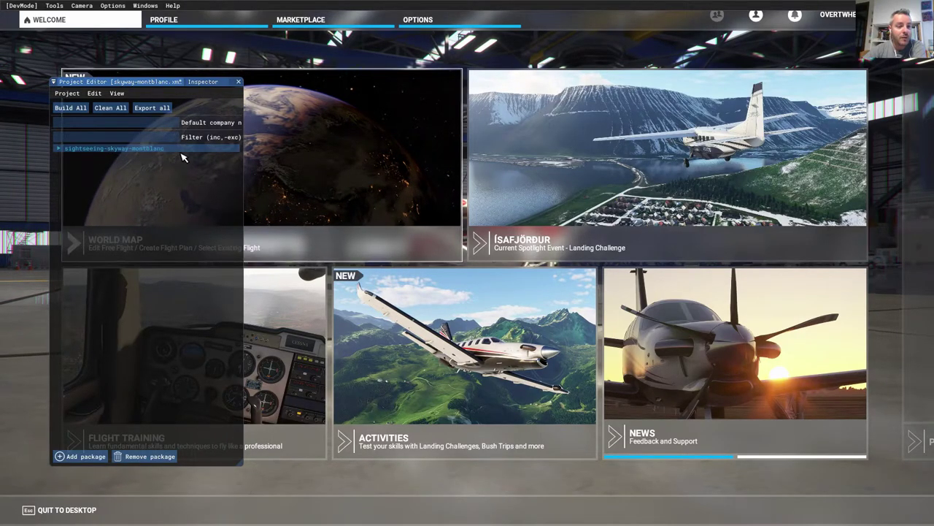
Expand the package to the skyway-montblanc-scene group, view its Inspector details, and start a new asset group
{"action": "left_click", "coordinate": [62, 149]}
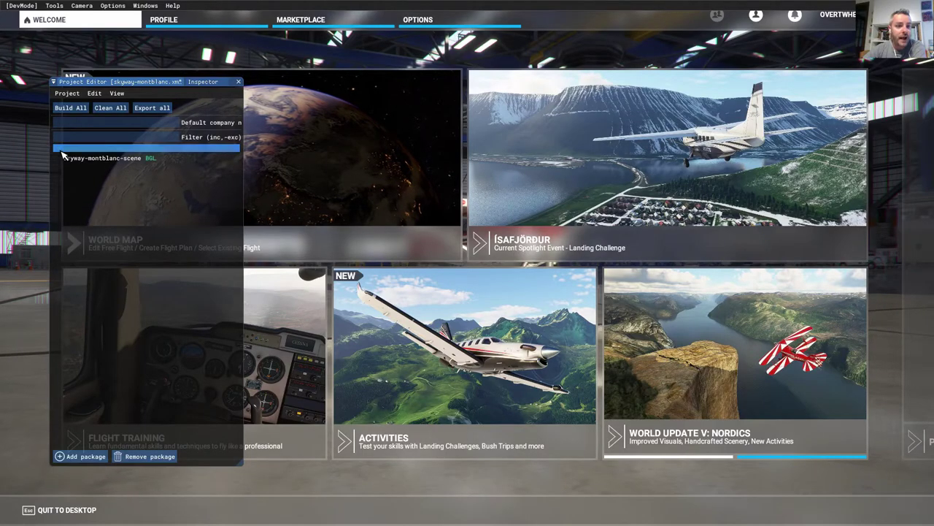
{"action": "left_click", "coordinate": [89, 158]}
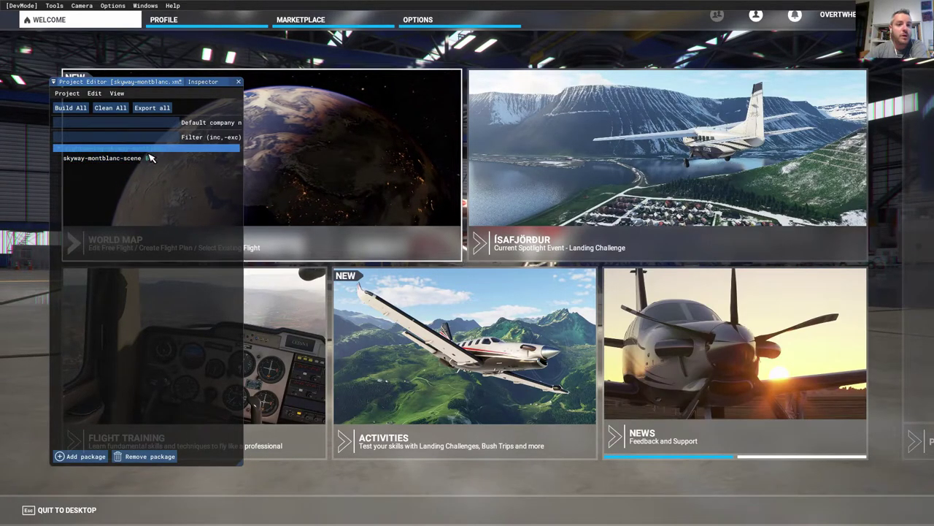
{"action": "left_click", "coordinate": [202, 82]}
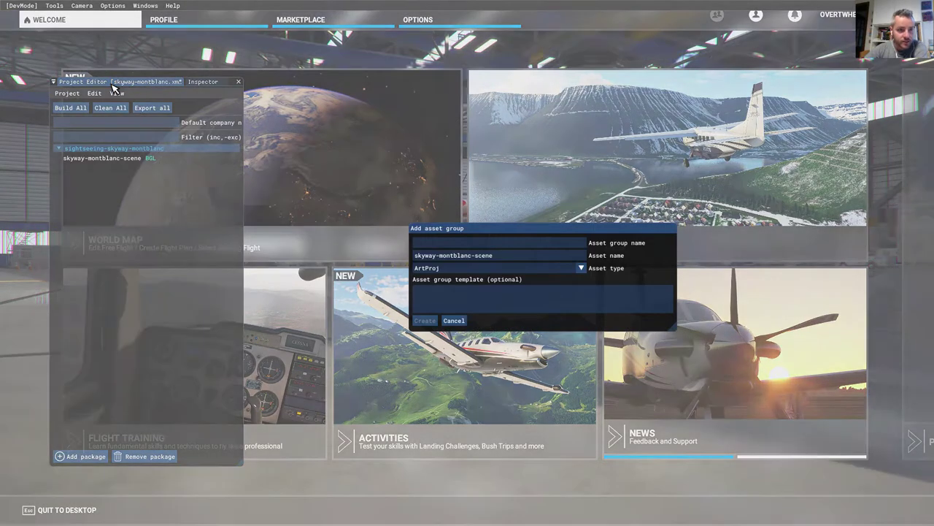
{"action": "left_click", "coordinate": [474, 243]}
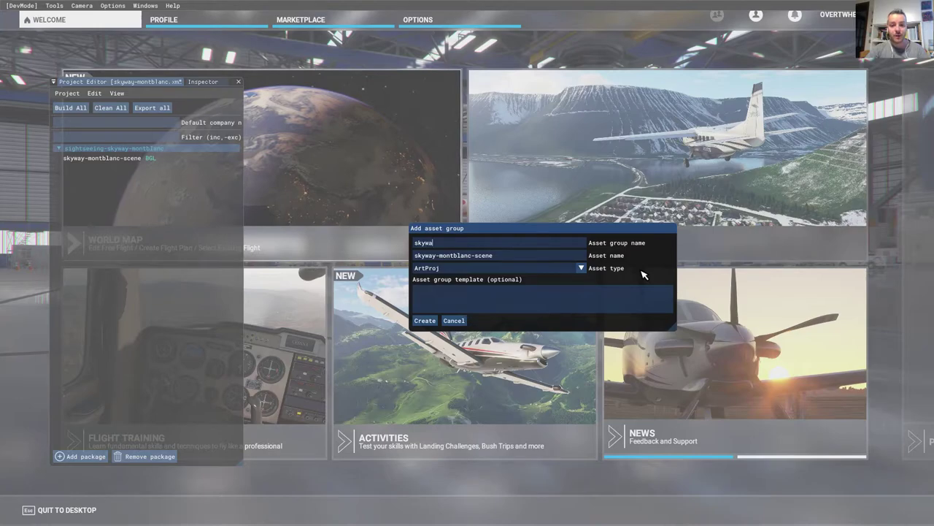
Create a ModelLib asset group named skyway-montblanc-modellib
{"action": "type", "text": "-montblanc-modellib"}
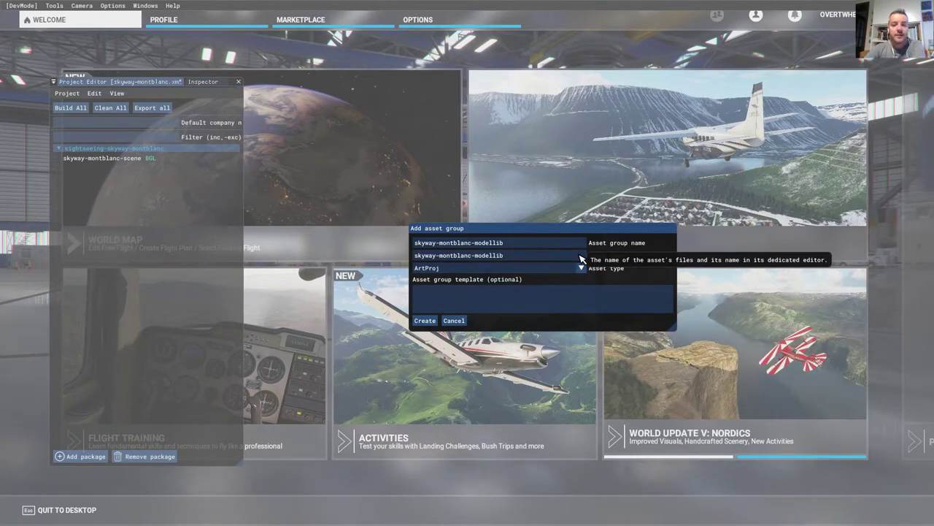
{"action": "left_click", "coordinate": [581, 268]}
{"action": "scroll", "coordinate": [548, 308], "scroll_direction": "down", "scroll_amount": 2}
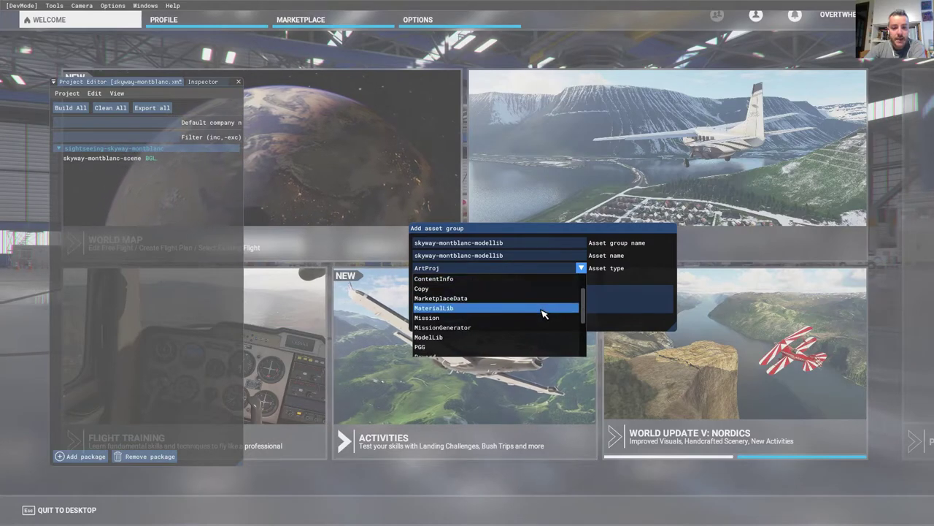
{"action": "left_click", "coordinate": [510, 338]}
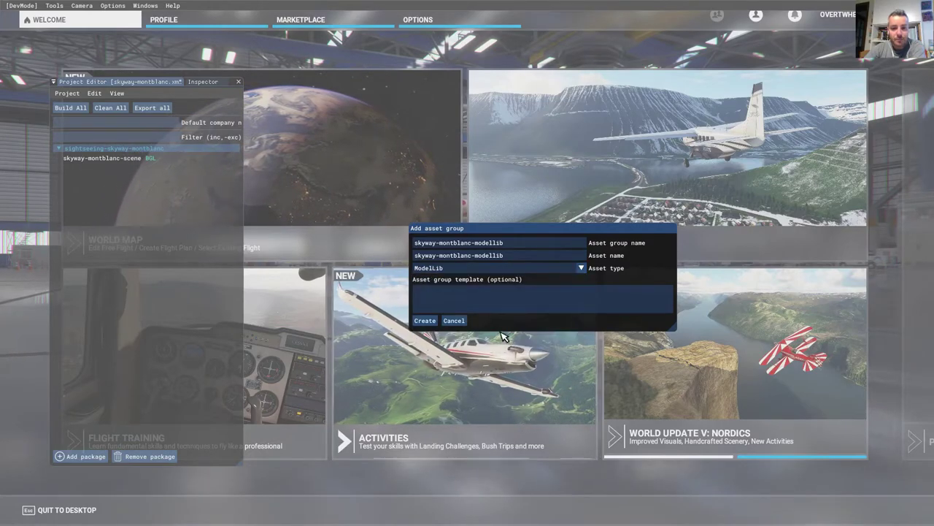
{"action": "left_click", "coordinate": [431, 322]}
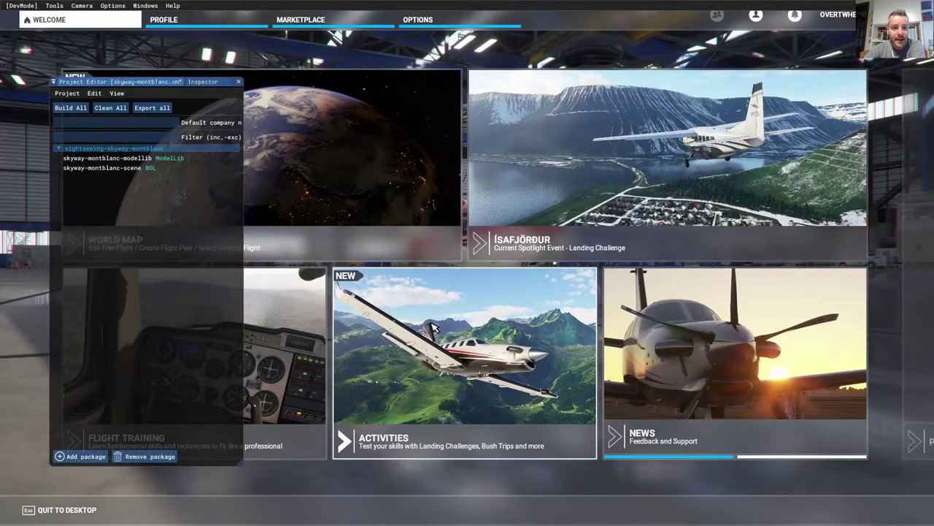
Review the scene and modellib asset groups in the tree, then show the package details in the Inspector
{"action": "left_click", "coordinate": [83, 160]}
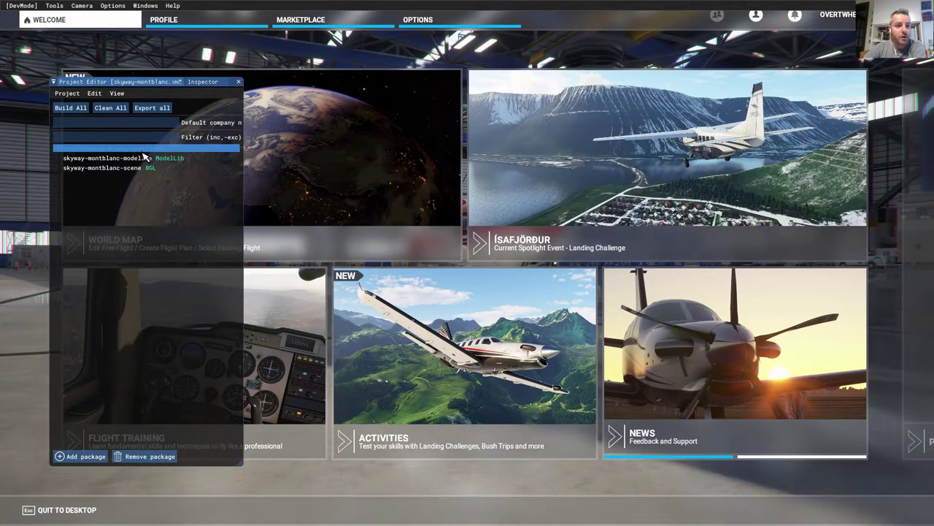
{"action": "left_click", "coordinate": [77, 168]}
{"action": "left_click", "coordinate": [92, 158]}
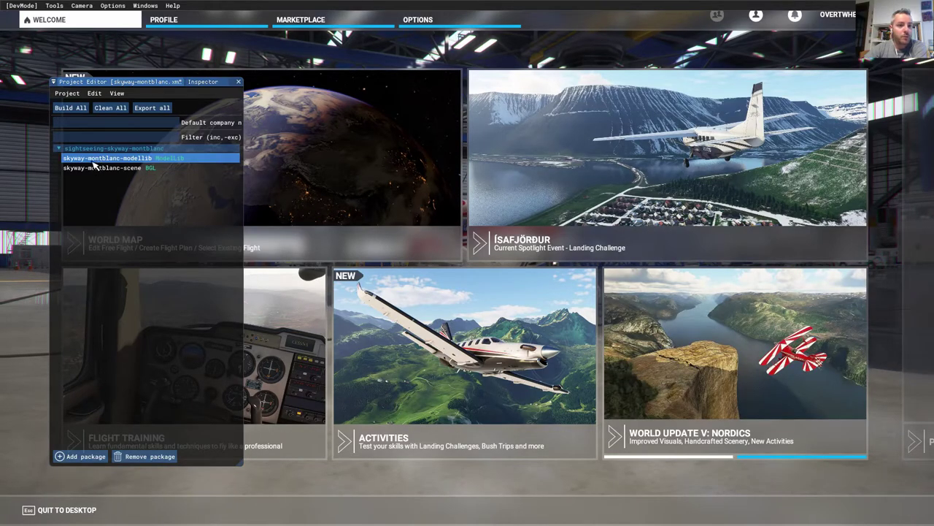
{"action": "left_click", "coordinate": [110, 168]}
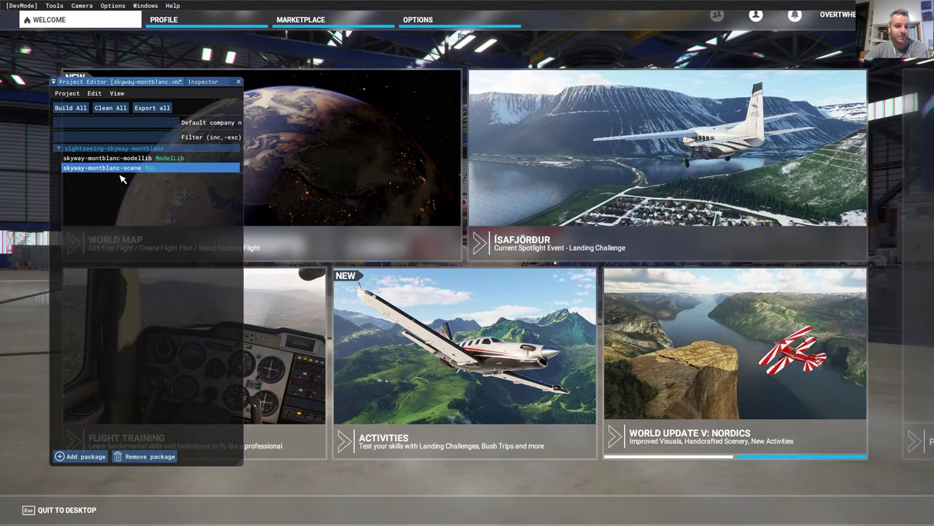
{"action": "left_click", "coordinate": [131, 197]}
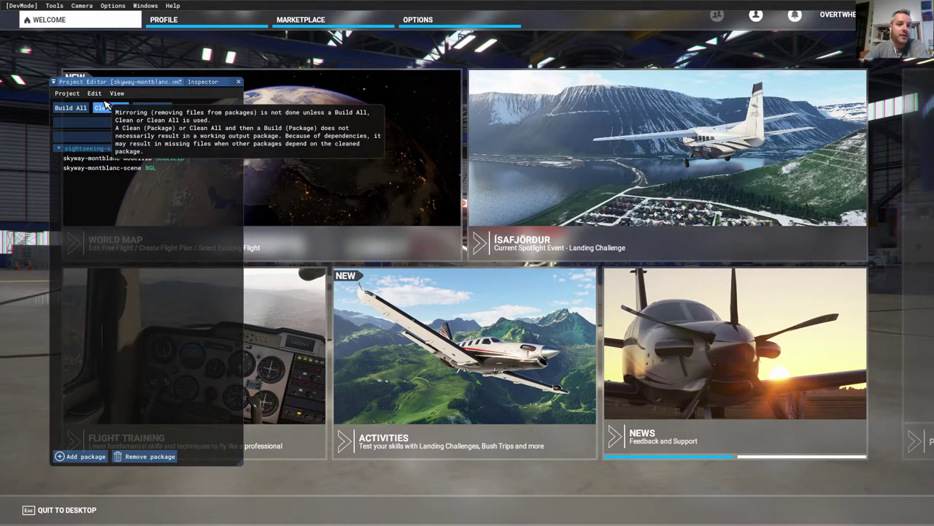
{"action": "left_click", "coordinate": [202, 82]}
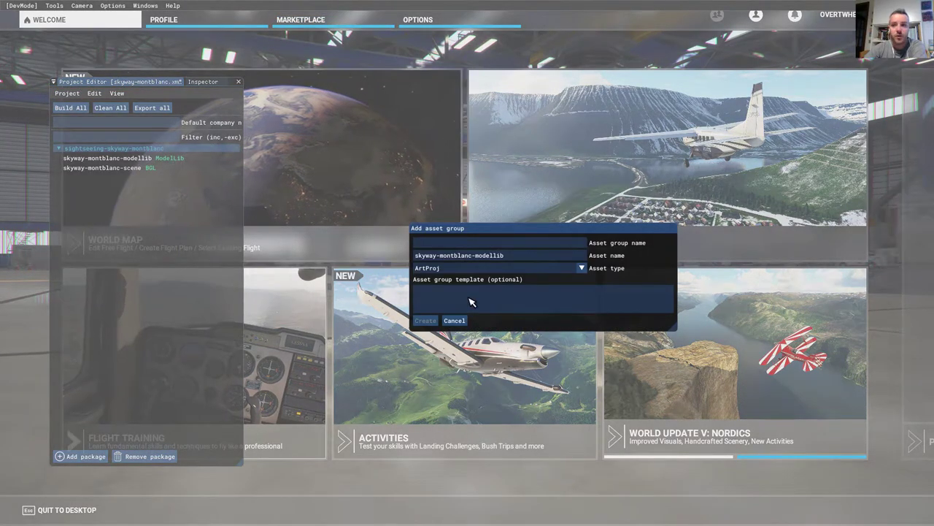
Create a BGL asset group named skyway-montblanc-polygons
{"action": "left_click", "coordinate": [480, 246]}
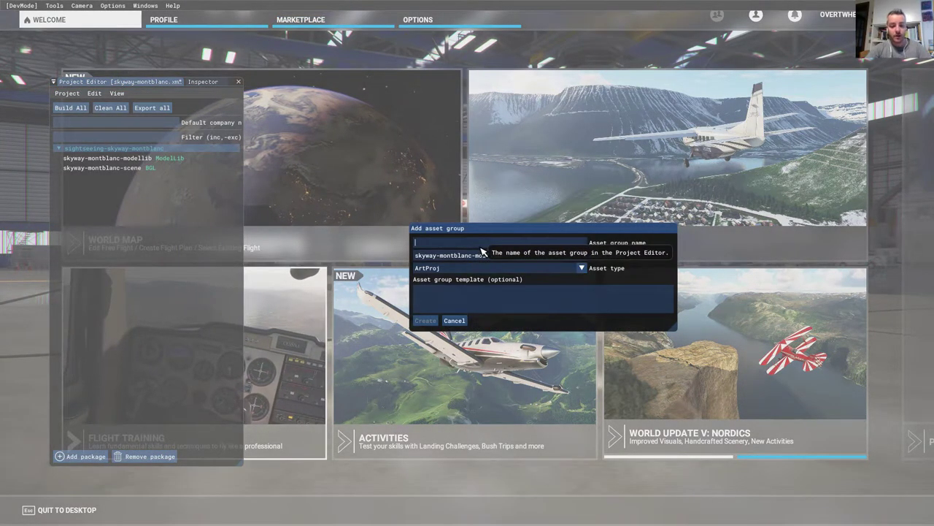
{"action": "type", "text": "skyway-mo"}
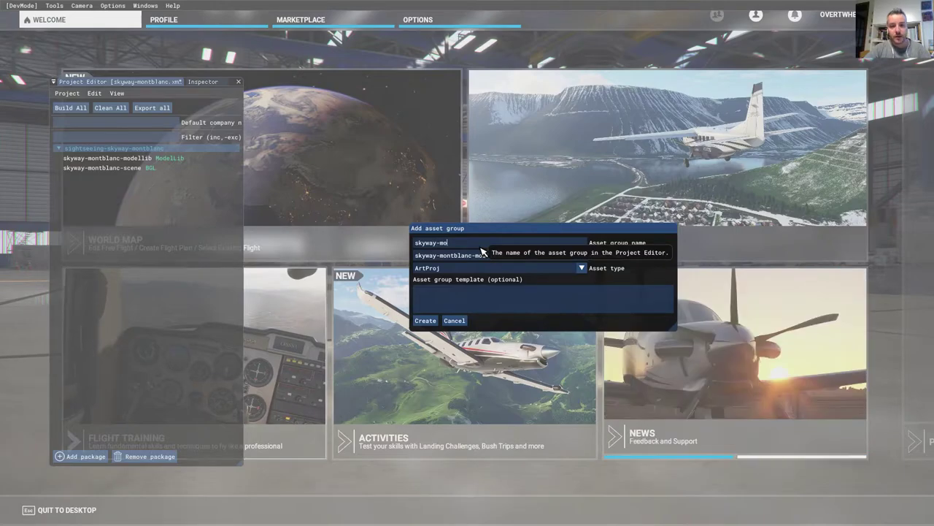
{"action": "type", "text": "ntblanc-polygonspolygons"}
{"action": "left_click", "coordinate": [533, 268]}
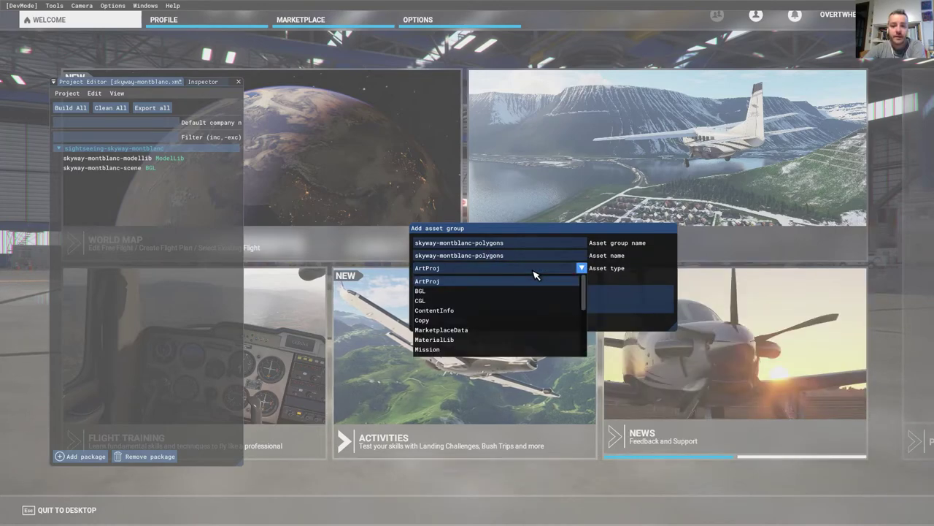
{"action": "left_click", "coordinate": [501, 292]}
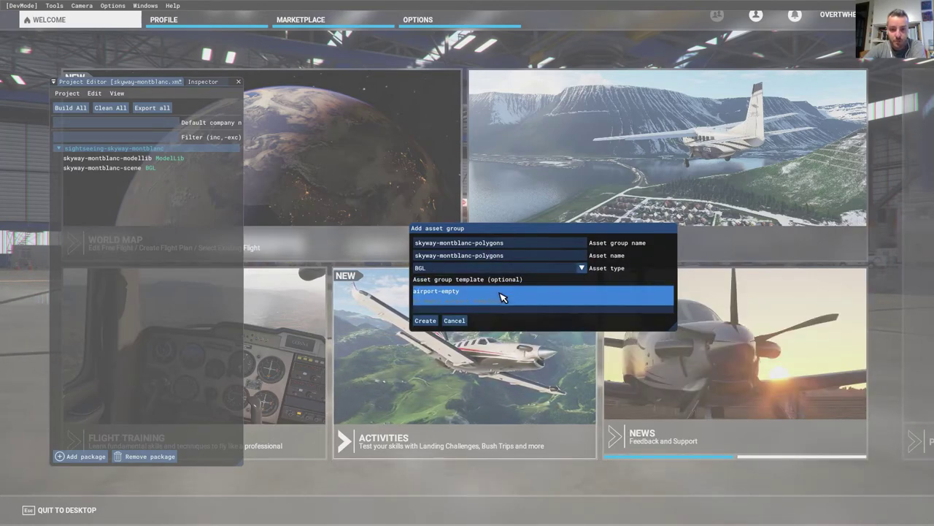
{"action": "left_click", "coordinate": [425, 320]}
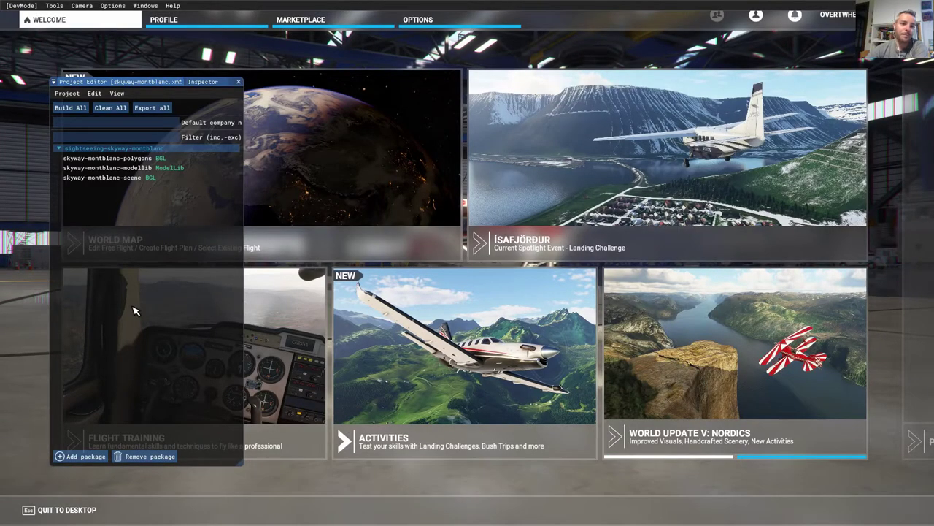
Replace the package's company name sightseeing with mamudesign
{"action": "left_click", "coordinate": [203, 82]}
{"action": "mouse_move", "coordinate": [189, 138]}
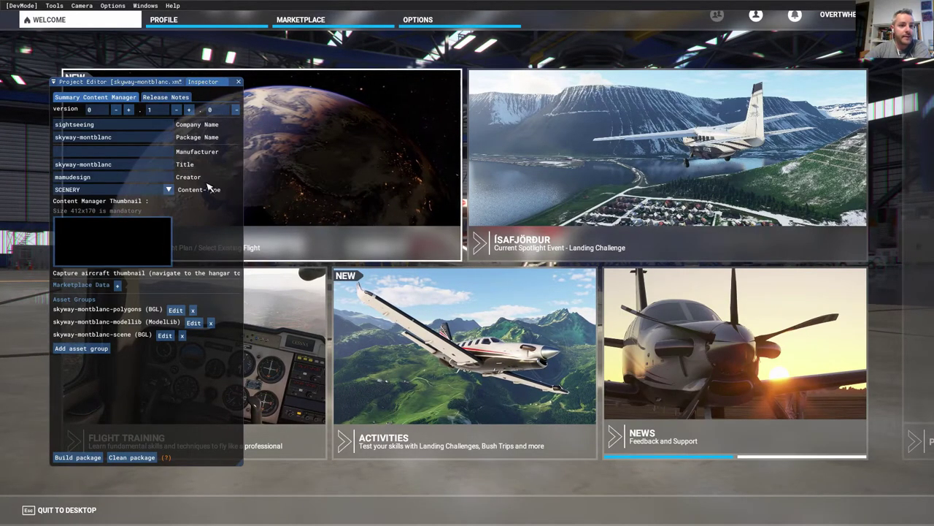
{"action": "mouse_move", "coordinate": [145, 136]}
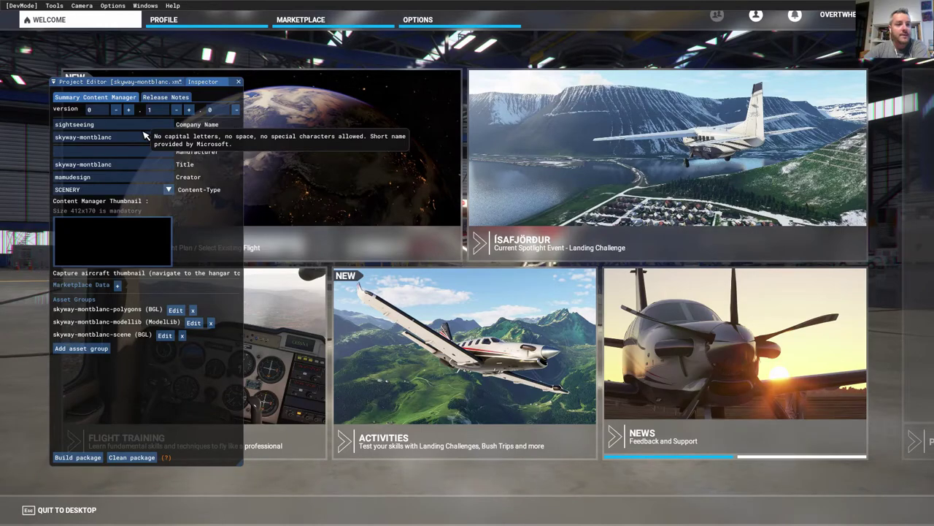
{"action": "left_click", "coordinate": [151, 128]}
{"action": "double_click", "coordinate": [151, 129]}
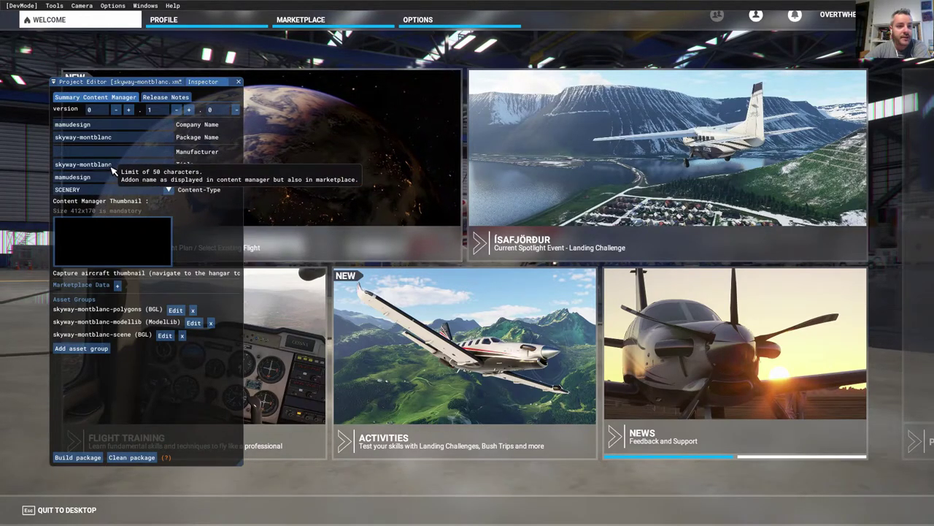
Keep the content type as SCENERY and begin choosing a Content Manager thumbnail image
{"action": "left_click", "coordinate": [168, 190]}
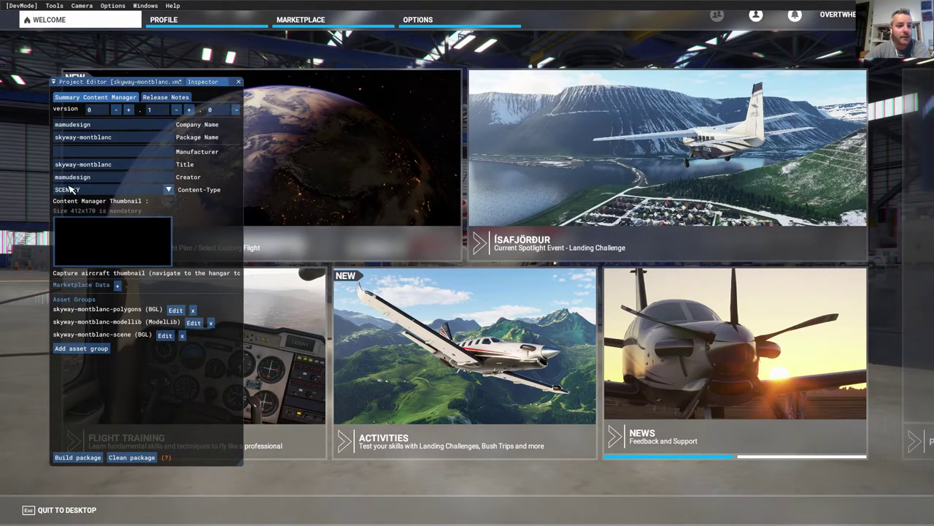
{"action": "left_click", "coordinate": [164, 201]}
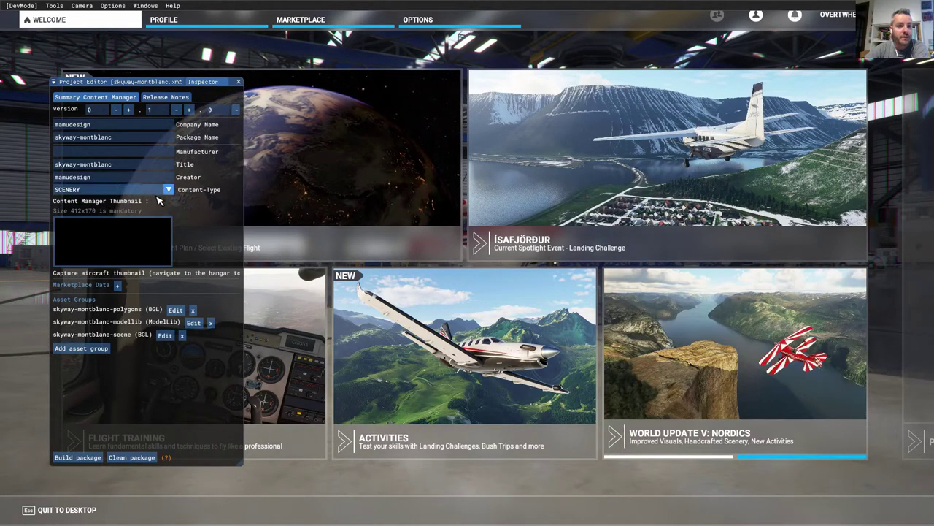
{"action": "left_click", "coordinate": [139, 257]}
Load Thumbnail.jpg from the SDK SimpleScenery sample's ContentInfo folder as the package thumbnail
{"action": "left_click", "coordinate": [305, 320]}
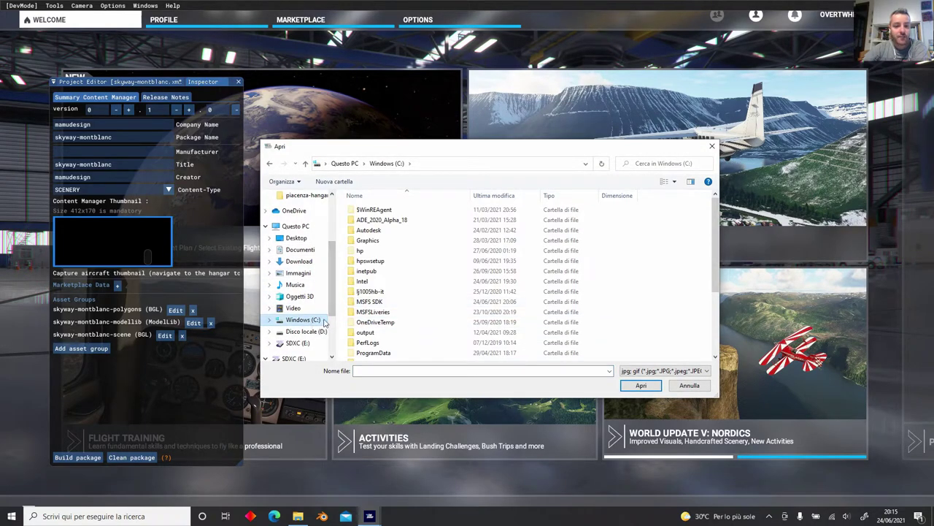
{"action": "double_click", "coordinate": [414, 301]}
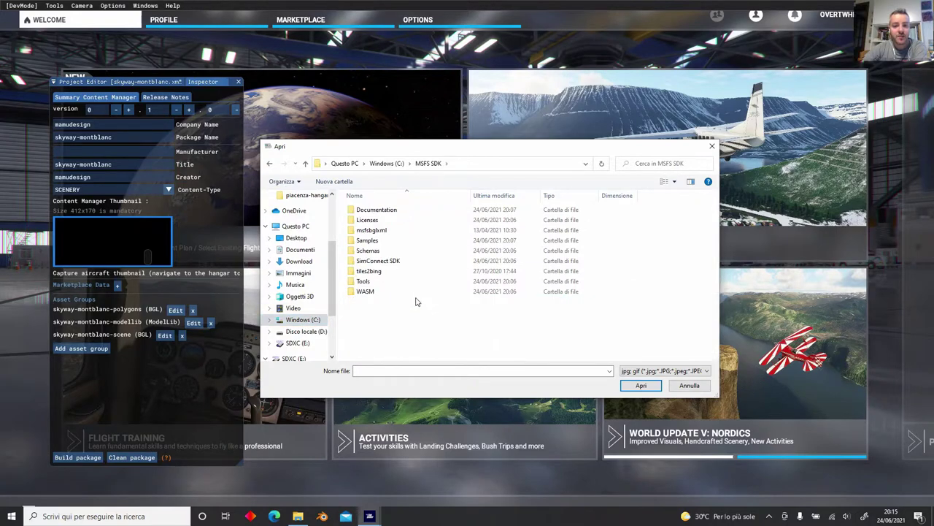
{"action": "double_click", "coordinate": [414, 241]}
{"action": "scroll", "coordinate": [406, 281], "scroll_direction": "down", "scroll_amount": 2}
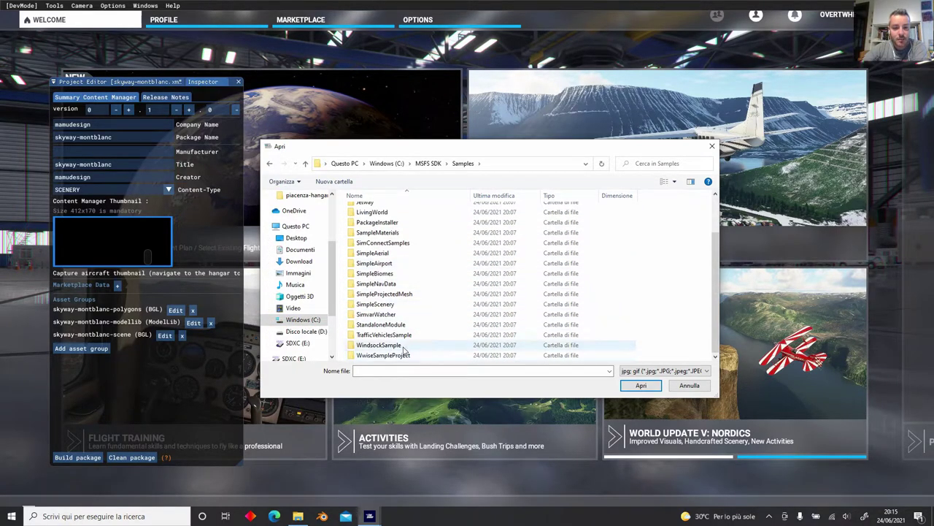
{"action": "double_click", "coordinate": [405, 305]}
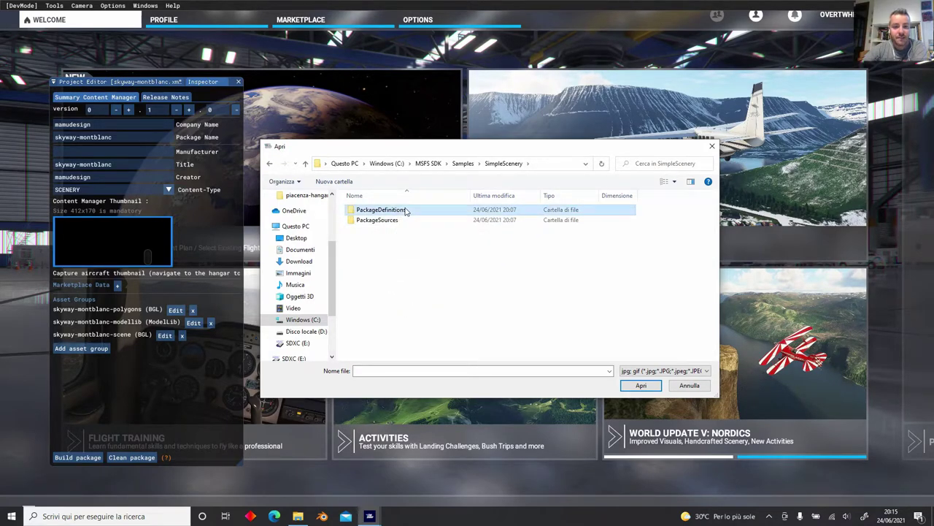
{"action": "double_click", "coordinate": [406, 210]}
{"action": "double_click", "coordinate": [433, 210]}
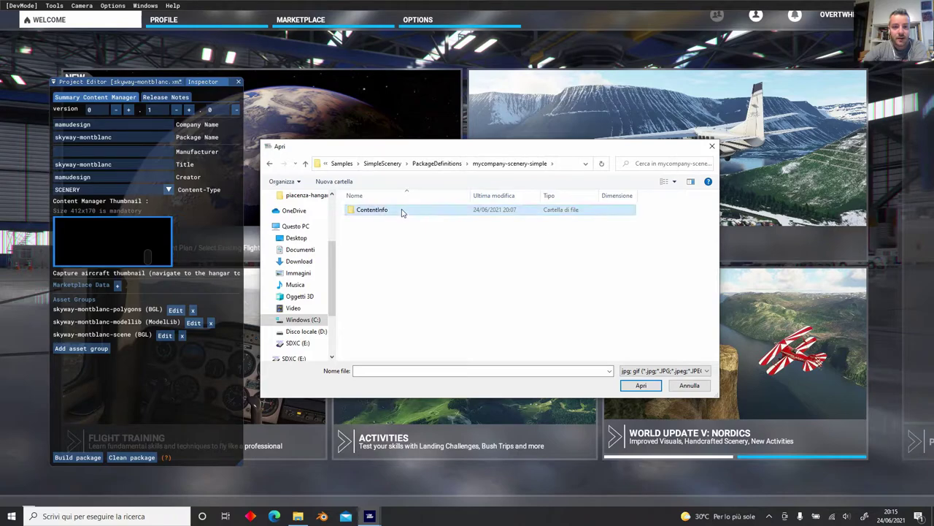
{"action": "double_click", "coordinate": [403, 211]}
{"action": "left_click", "coordinate": [369, 223]}
{"action": "left_click", "coordinate": [640, 386]}
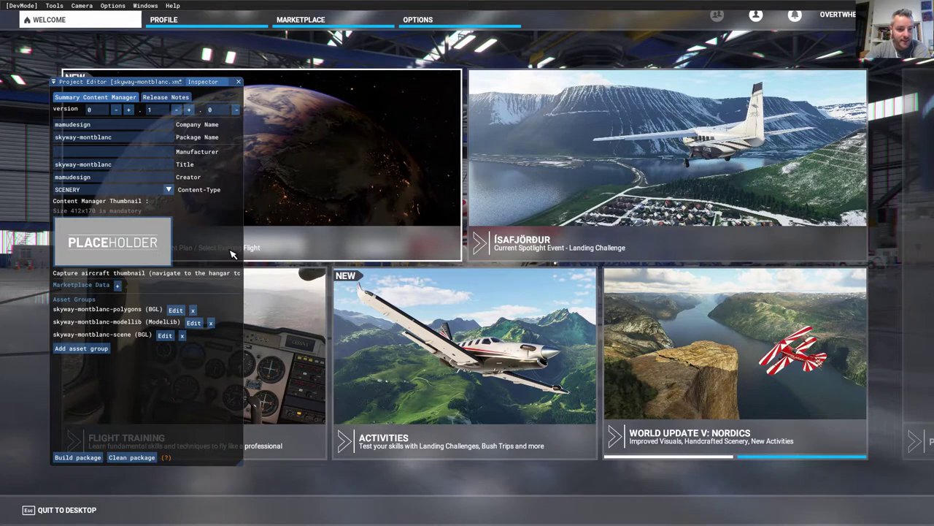
Expand the mamudesign-skyway-montblanc package in the Project Editor and save the project
{"action": "left_click", "coordinate": [94, 83]}
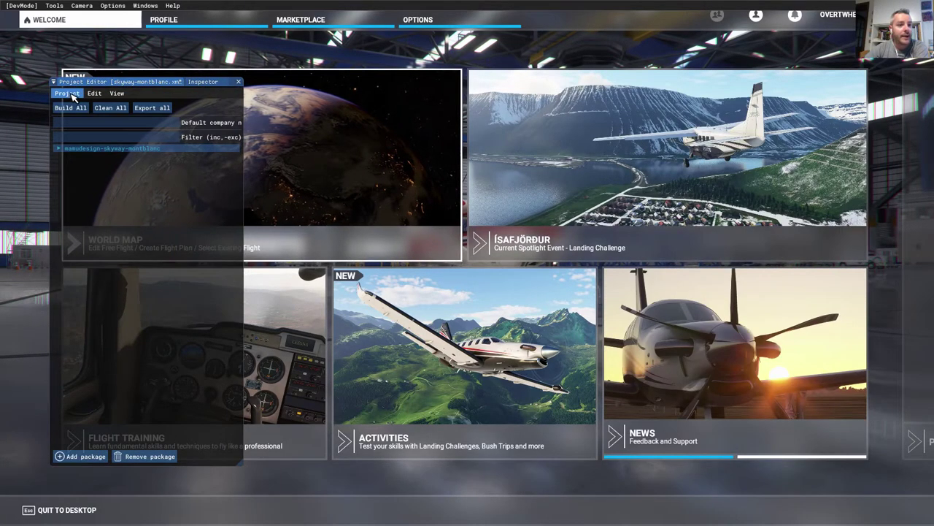
{"action": "left_click", "coordinate": [67, 108]}
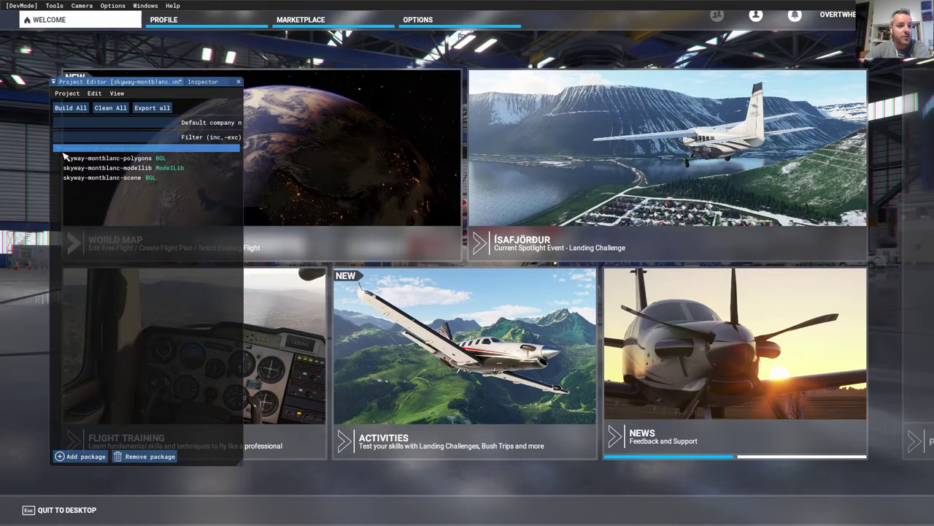
{"action": "left_click", "coordinate": [66, 93]}
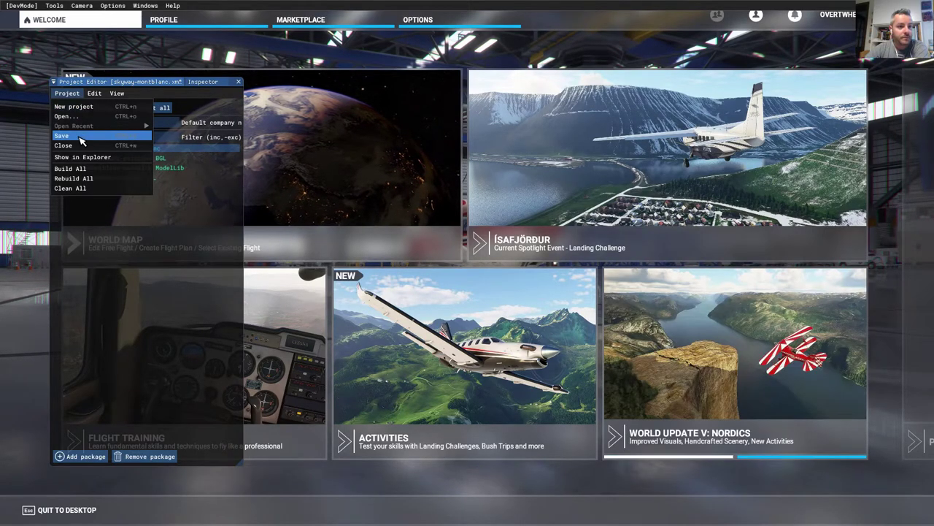
{"action": "left_click", "coordinate": [63, 136]}
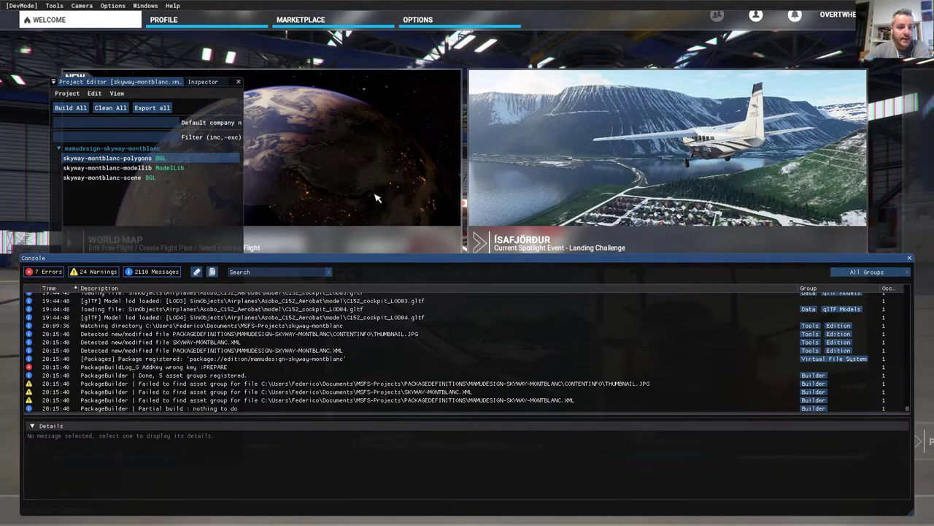
Clear the Console, resize and dock it beside the package tree, and run Build All
{"action": "left_click", "coordinate": [205, 277]}
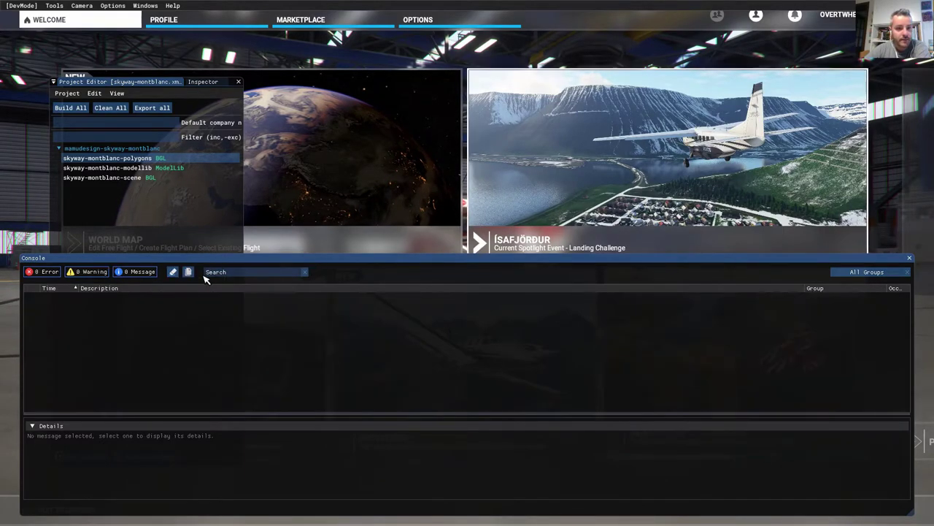
{"action": "left_click_drag", "start_coordinate": [367, 270], "coordinate": [400, 223]}
{"action": "left_click_drag", "start_coordinate": [800, 213], "coordinate": [660, 216]}
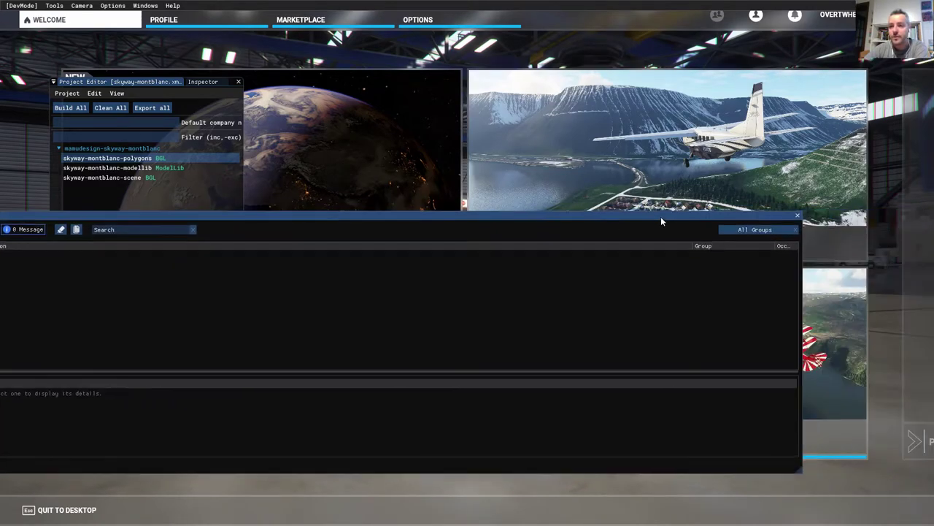
{"action": "left_click_drag", "start_coordinate": [801, 472], "coordinate": [422, 445]}
{"action": "left_click_drag", "start_coordinate": [286, 216], "coordinate": [702, 178]}
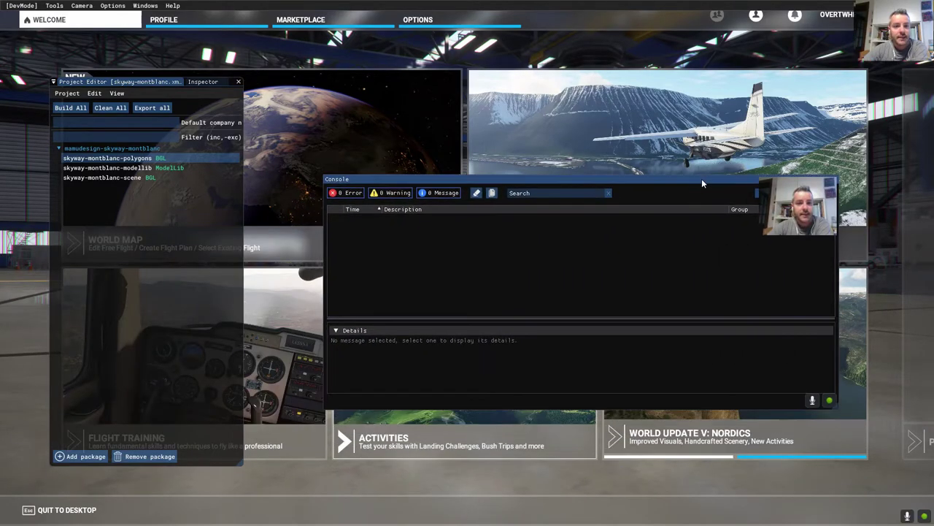
{"action": "left_click", "coordinate": [67, 111]}
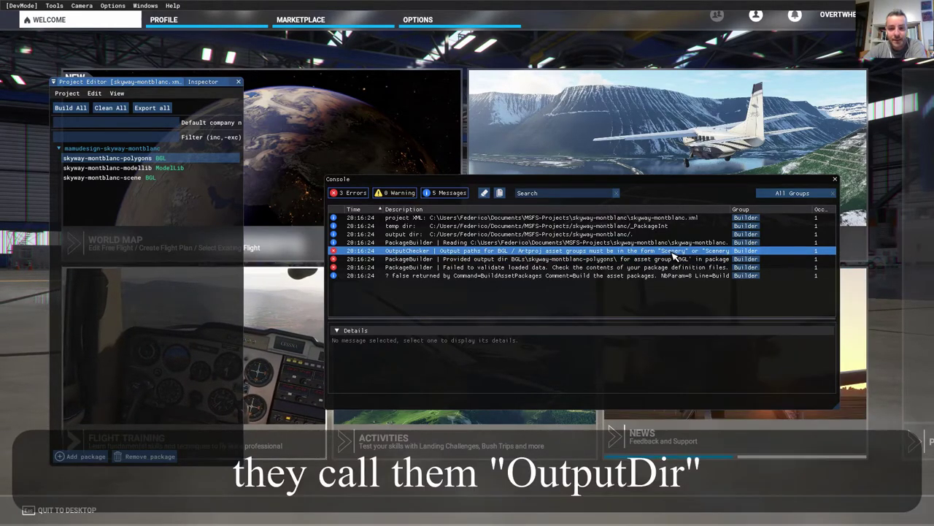
Show details for the OutputChecker and invalid output dir errors, then select the polygons group
{"action": "left_click", "coordinate": [675, 257]}
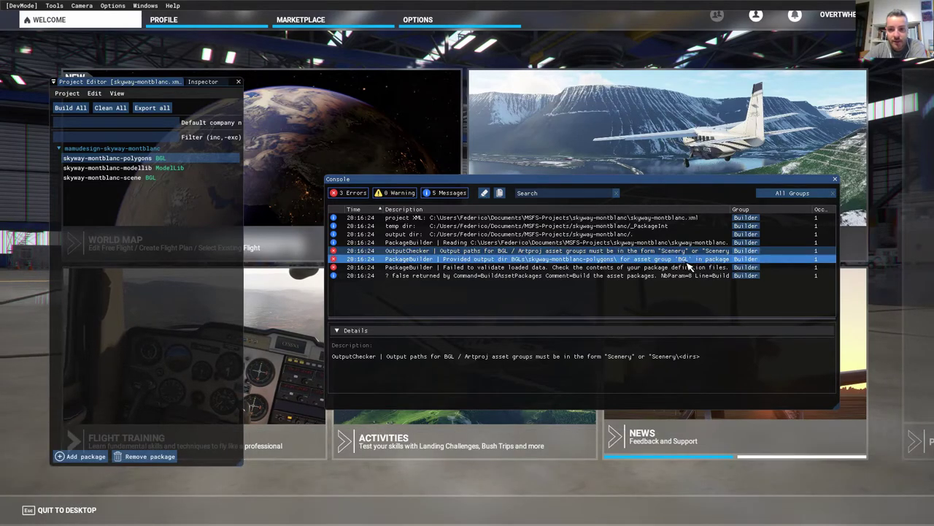
{"action": "left_click", "coordinate": [686, 260]}
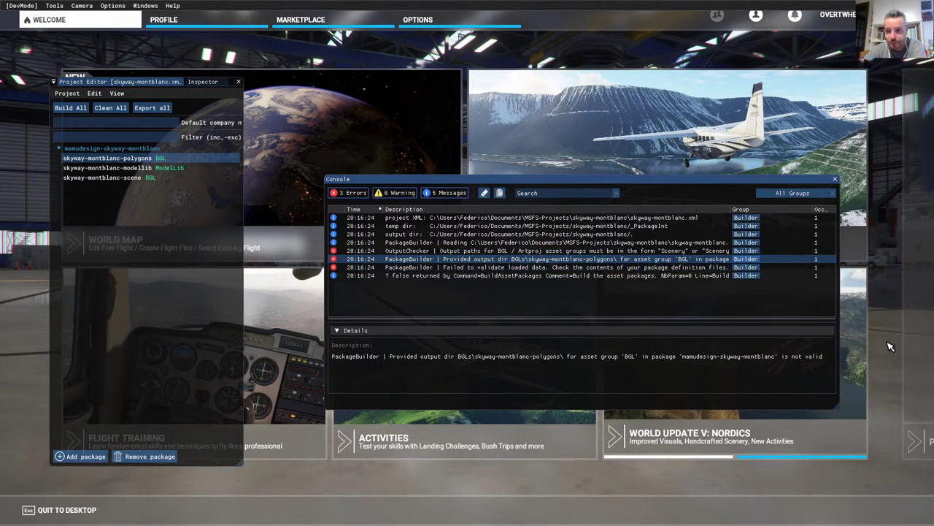
{"action": "left_click", "coordinate": [109, 159]}
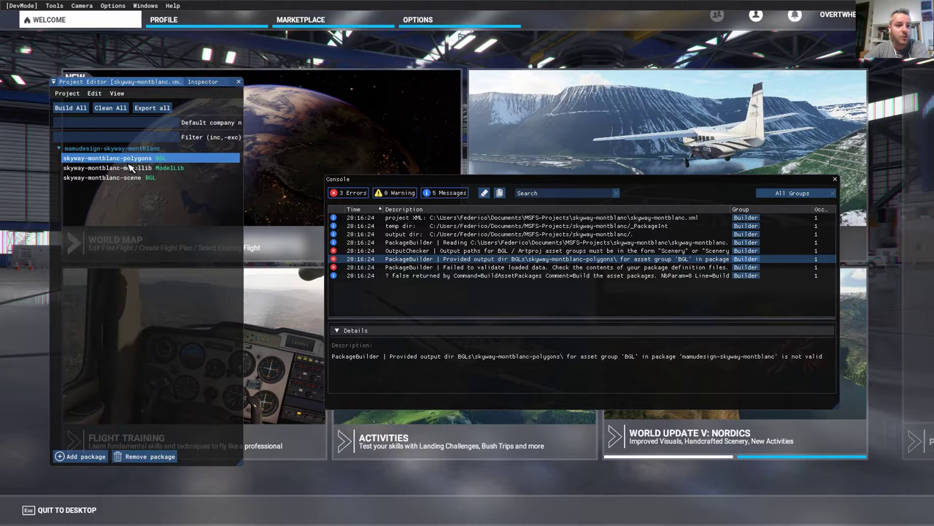
Replace the polygons group's BGLs OutputDir with scenery/world/scenery/
{"action": "left_click", "coordinate": [203, 82]}
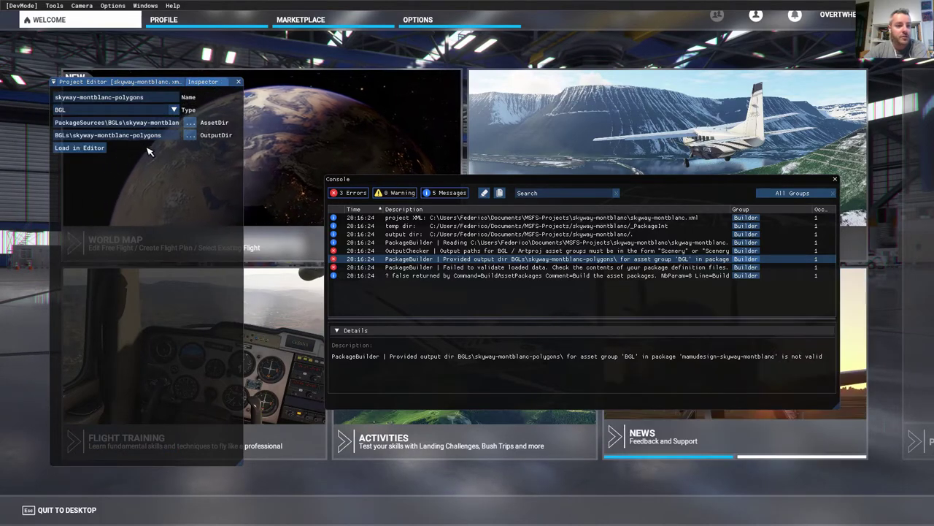
{"action": "left_click", "coordinate": [172, 138]}
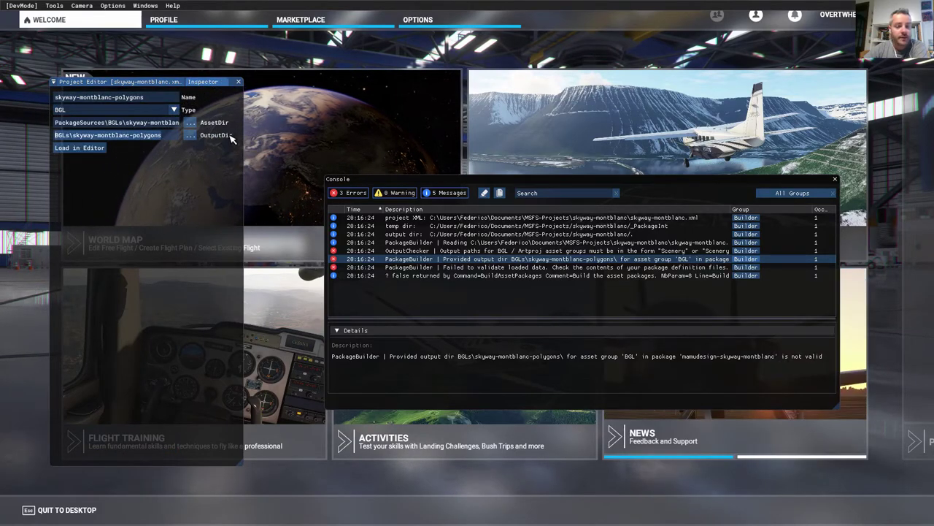
{"action": "key", "text": "ctrl+a"}
{"action": "key", "text": "BackSpace"}
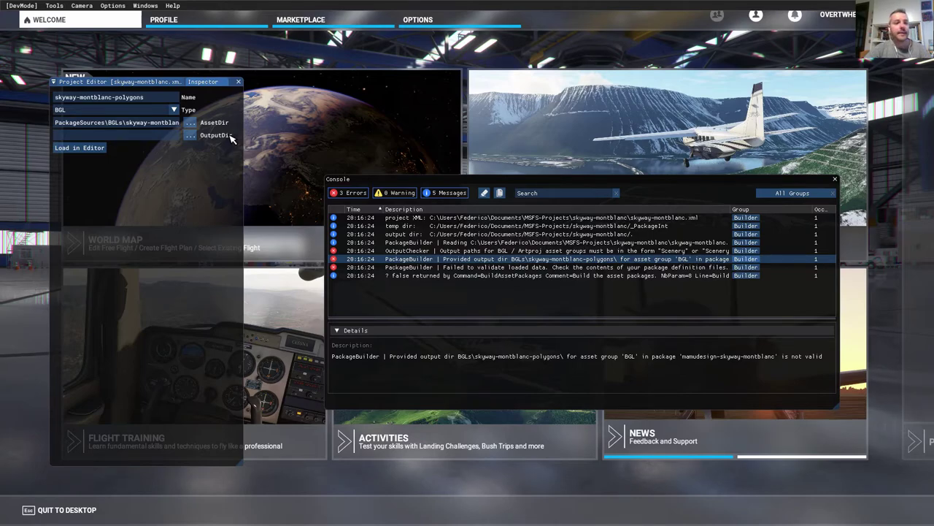
{"action": "type", "text": "scenery"}
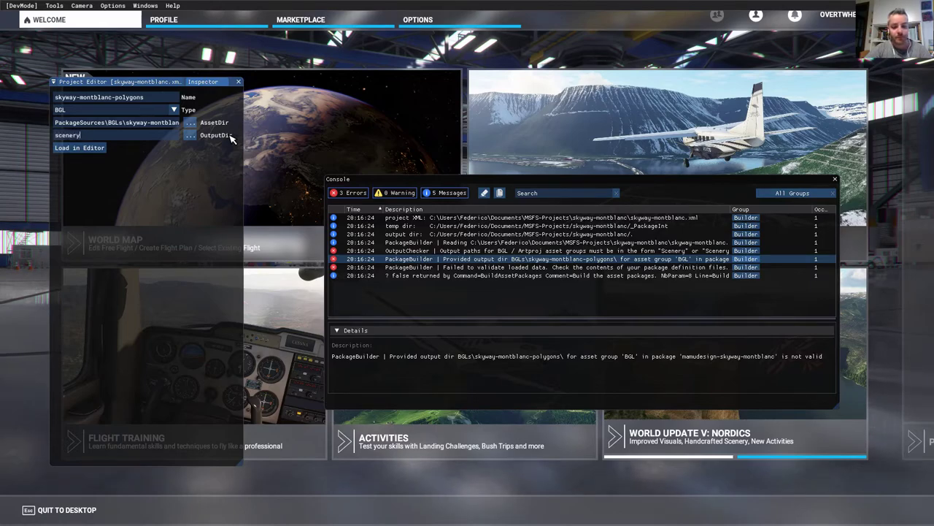
{"action": "type", "text": "/world/scenery/"}
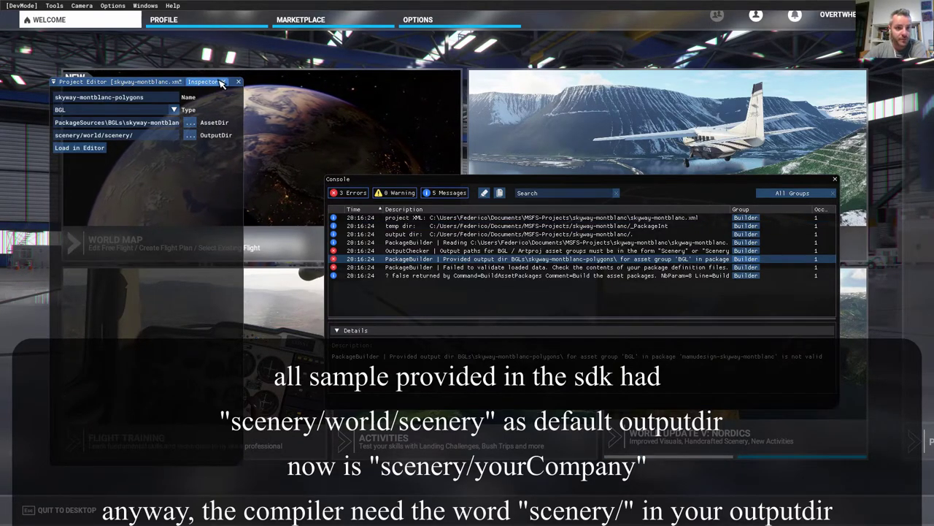
Set the skyway-montblanc-scene group's OutputDir to scenery/world/scenery and return to the package list
{"action": "left_click", "coordinate": [132, 82]}
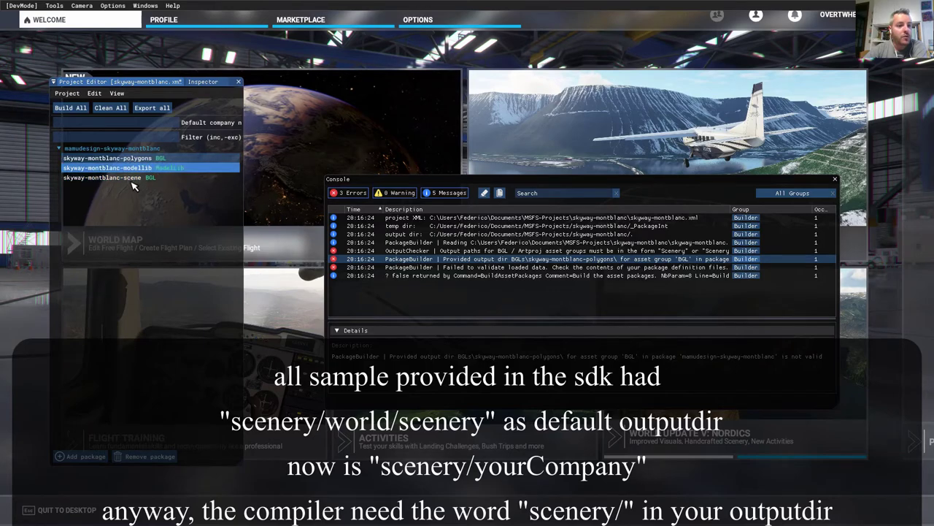
{"action": "left_click", "coordinate": [132, 178]}
{"action": "left_click", "coordinate": [203, 82]}
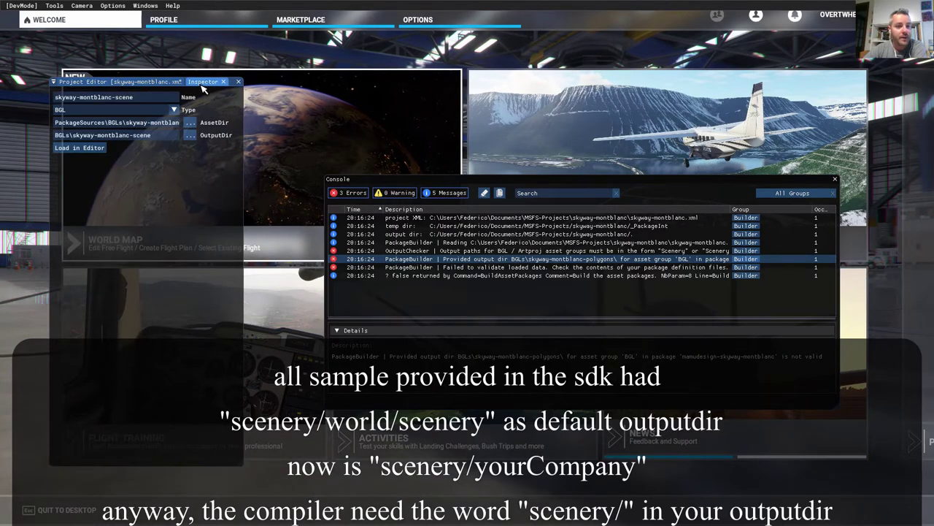
{"action": "left_click_drag", "start_coordinate": [155, 136], "coordinate": [41, 142]}
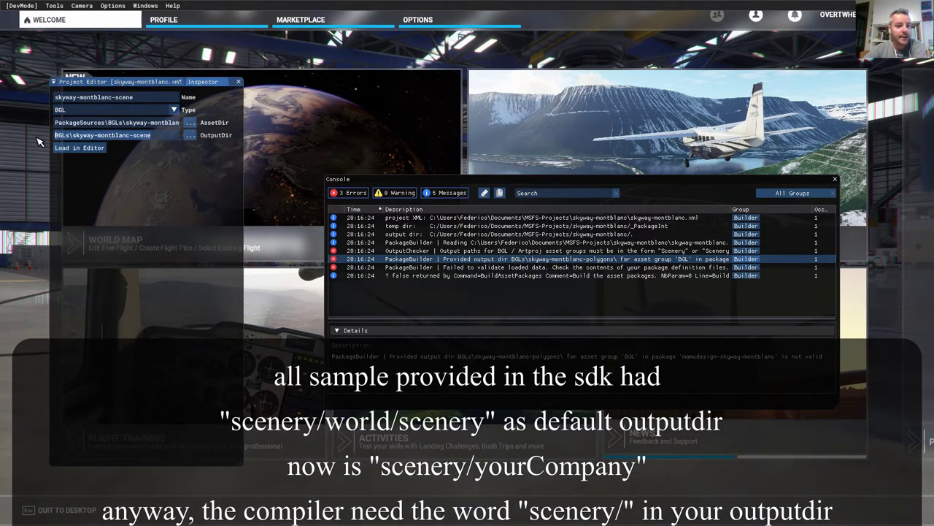
{"action": "type", "text": "s"}
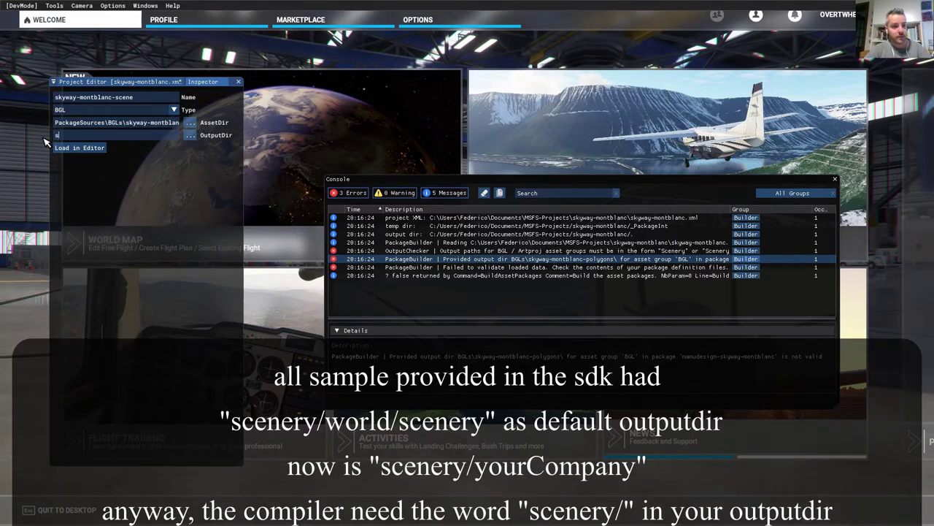
{"action": "type", "text": "cener"}
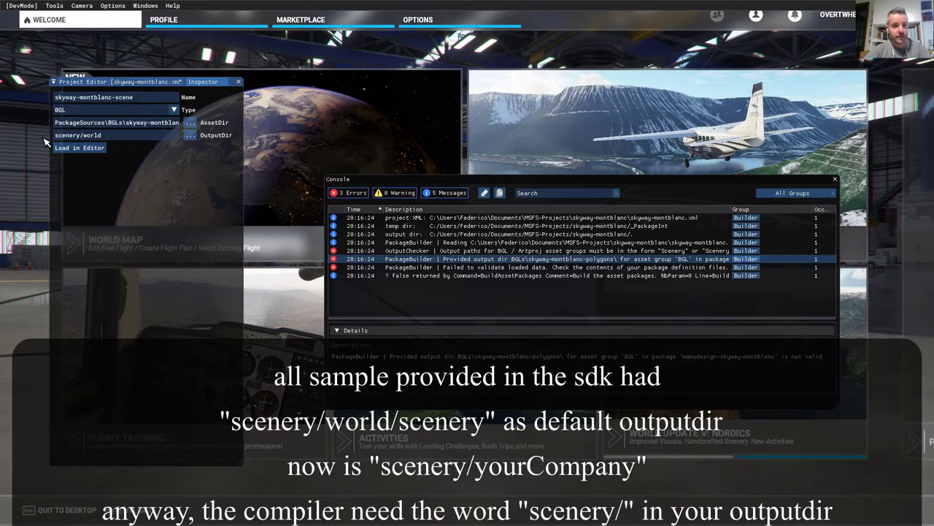
{"action": "type", "text": "y/world/scenery"}
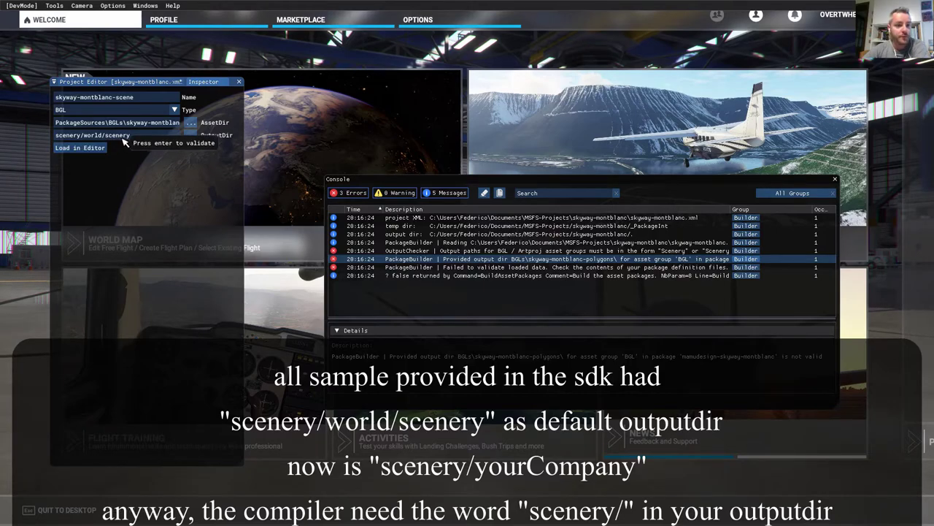
{"action": "left_click", "coordinate": [146, 85]}
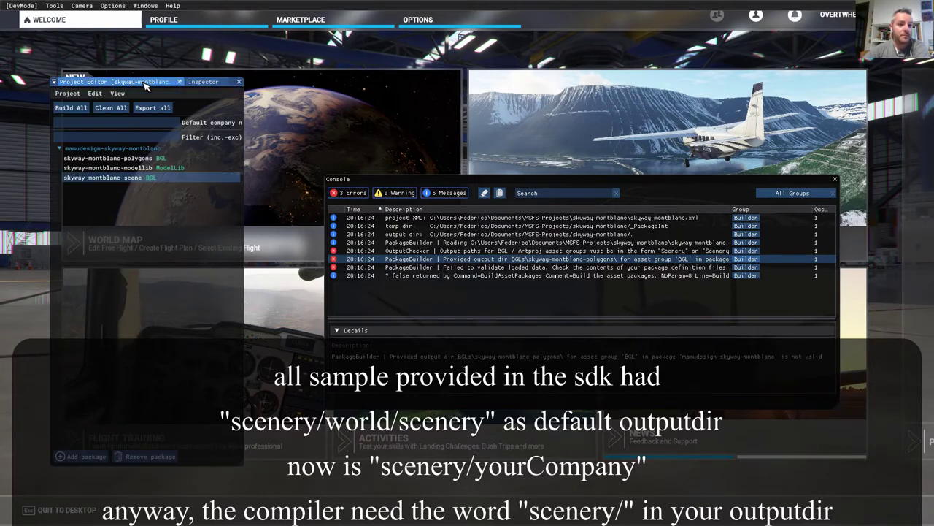
Set skyway-montblanc-modellib's OutputDir to scenery/global/scenery/ and go back to the asset group list
{"action": "left_click", "coordinate": [70, 167]}
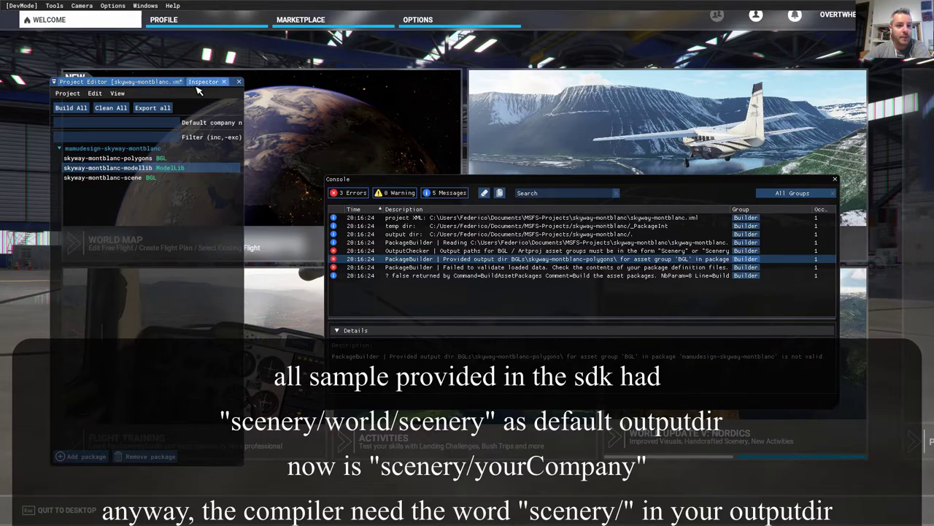
{"action": "left_click", "coordinate": [149, 135]}
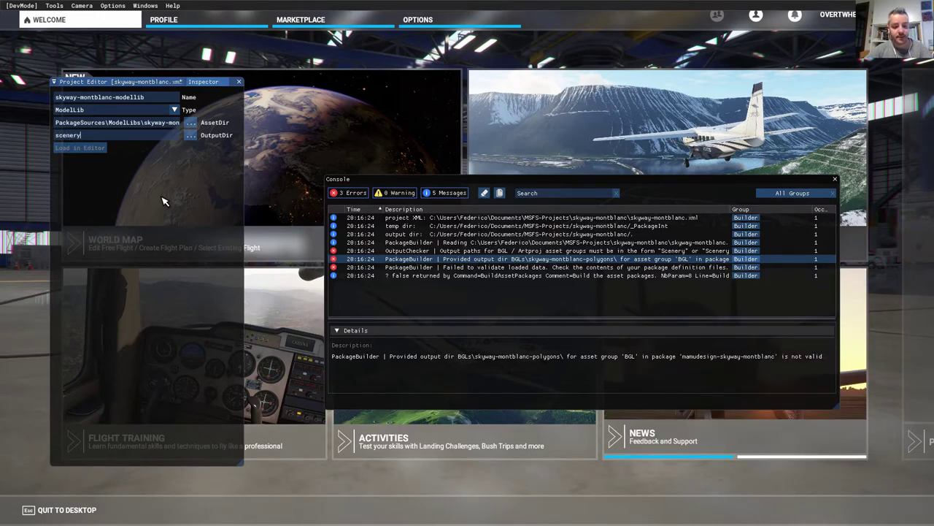
{"action": "type", "text": "scenery/global"}
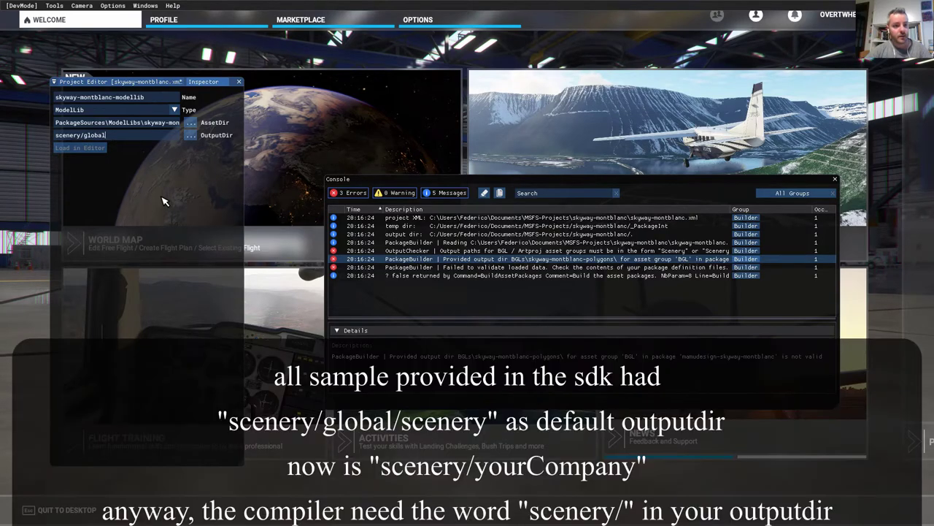
{"action": "type", "text": "/scenery/"}
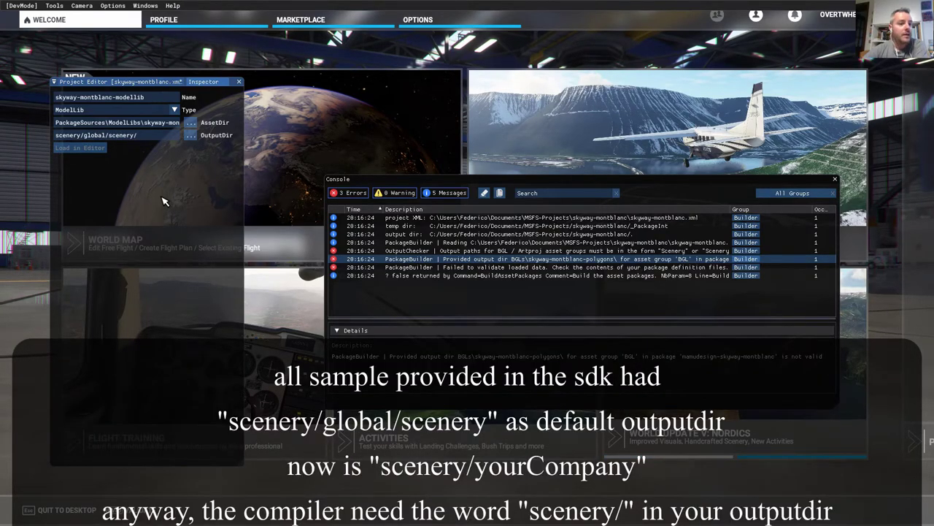
{"action": "left_click", "coordinate": [108, 82]}
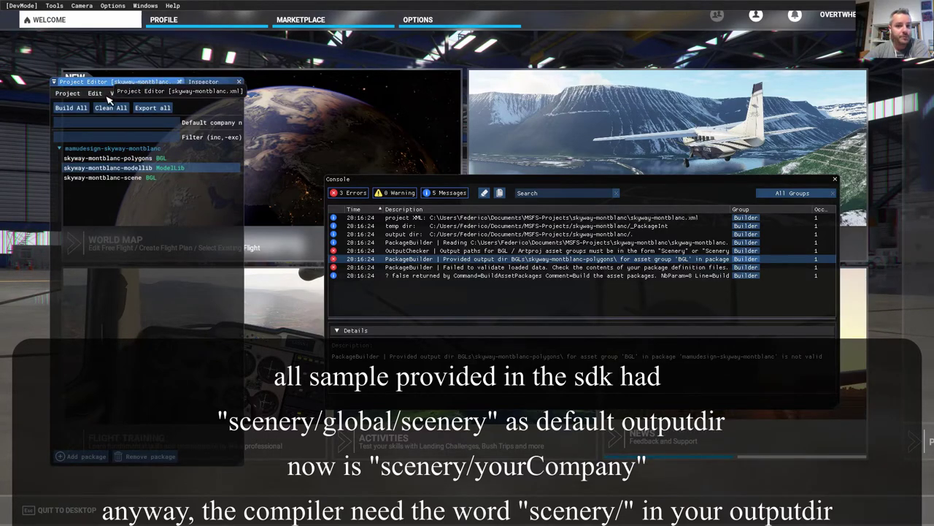
Clear the Console, save and Build All, then inspect the missing modellib source directory error
{"action": "left_click", "coordinate": [486, 196]}
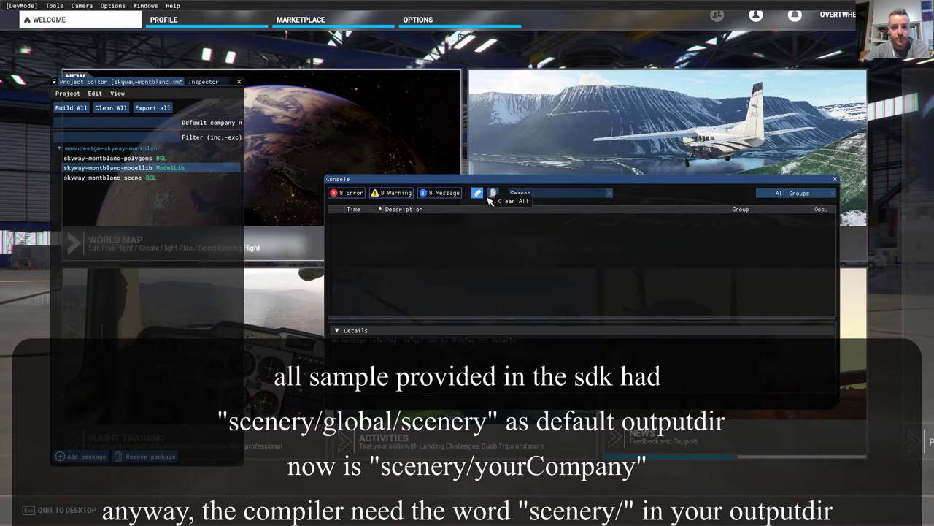
{"action": "left_click", "coordinate": [71, 108]}
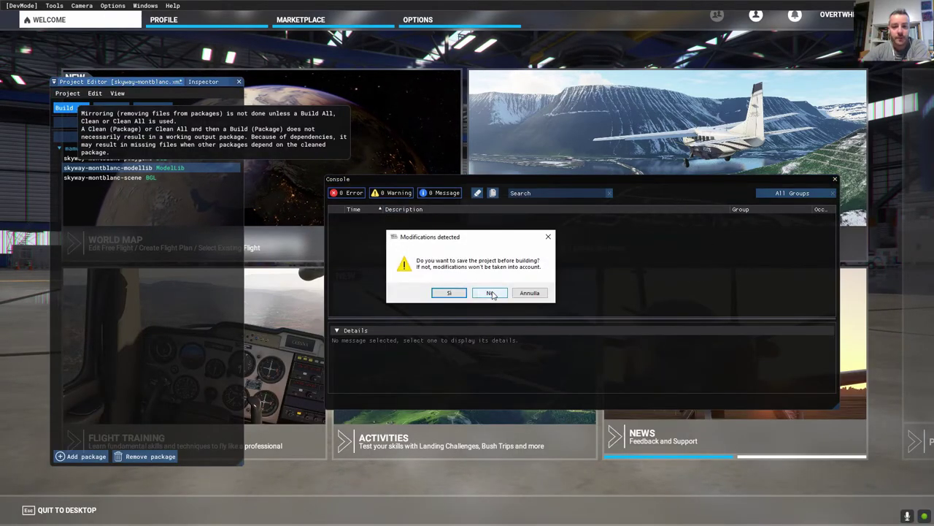
{"action": "left_click", "coordinate": [448, 294]}
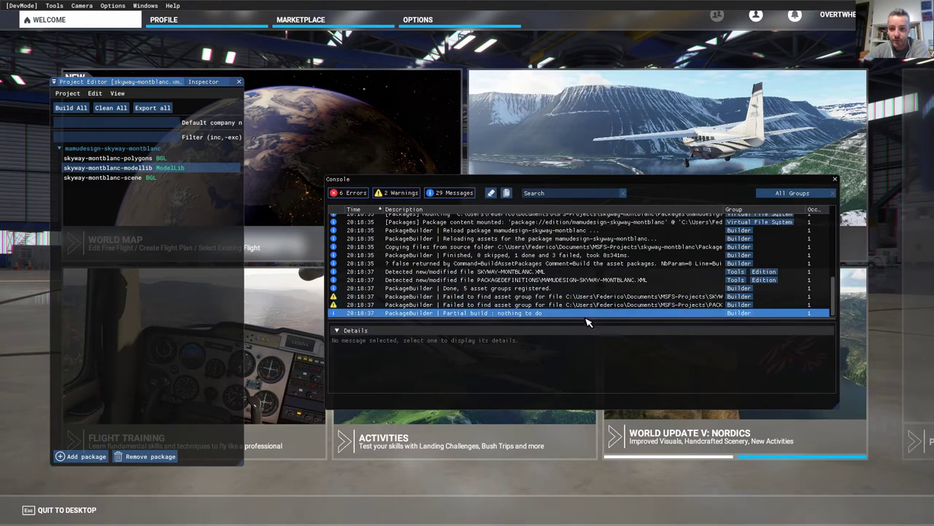
{"action": "scroll", "coordinate": [589, 292], "scroll_direction": "up", "scroll_amount": 6}
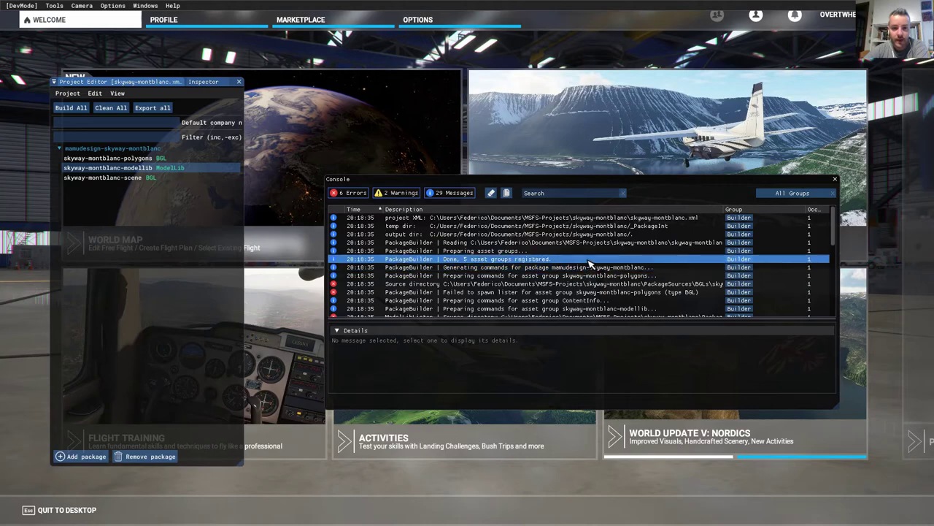
{"action": "scroll", "coordinate": [590, 290], "scroll_direction": "down", "scroll_amount": 1}
{"action": "left_click", "coordinate": [647, 286]}
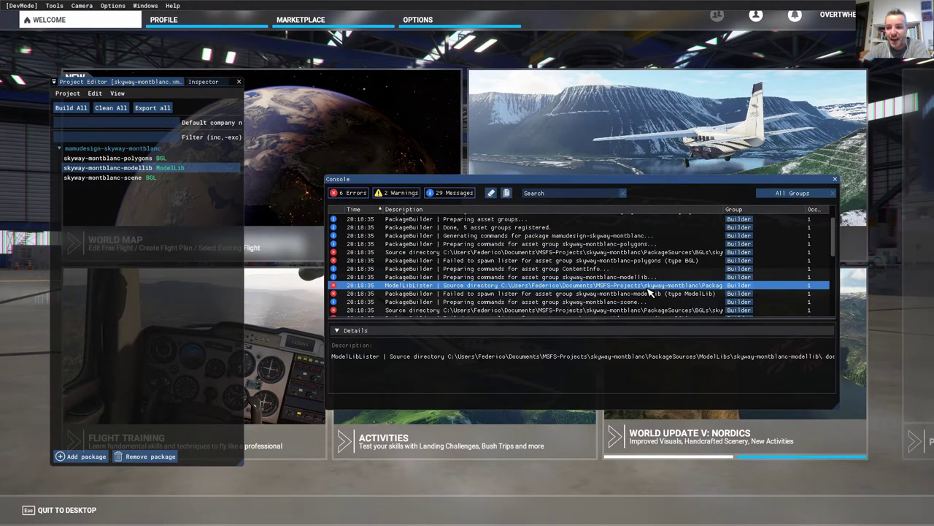
Check the polygons group's asset directory path, then open the MSFS-Projects folder in File Explorer
{"action": "left_click", "coordinate": [219, 159]}
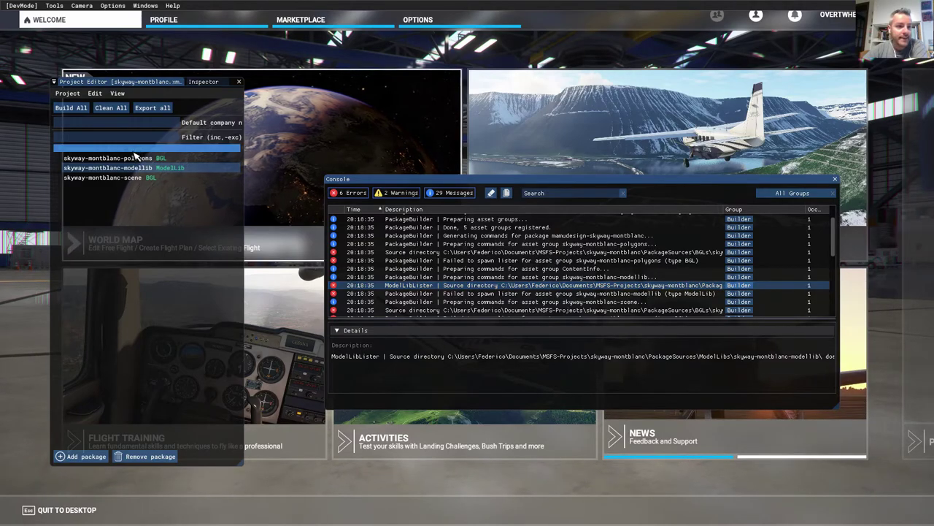
{"action": "left_click", "coordinate": [203, 82]}
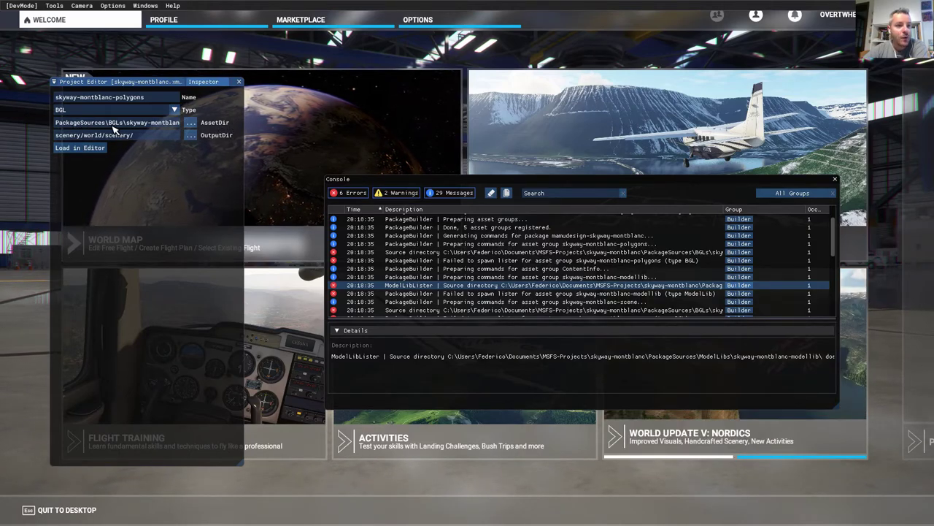
{"action": "left_click", "coordinate": [113, 124]}
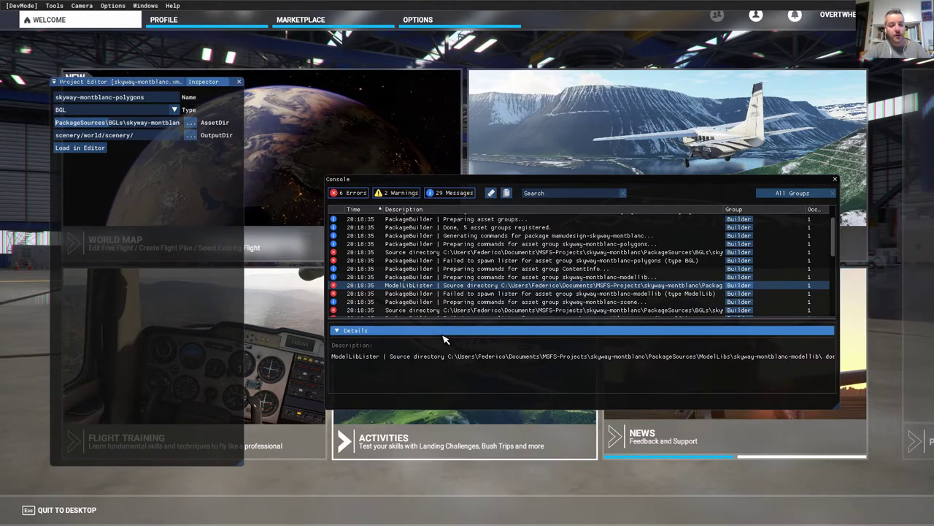
{"action": "key", "text": "super"}
{"action": "left_click", "coordinate": [298, 515]}
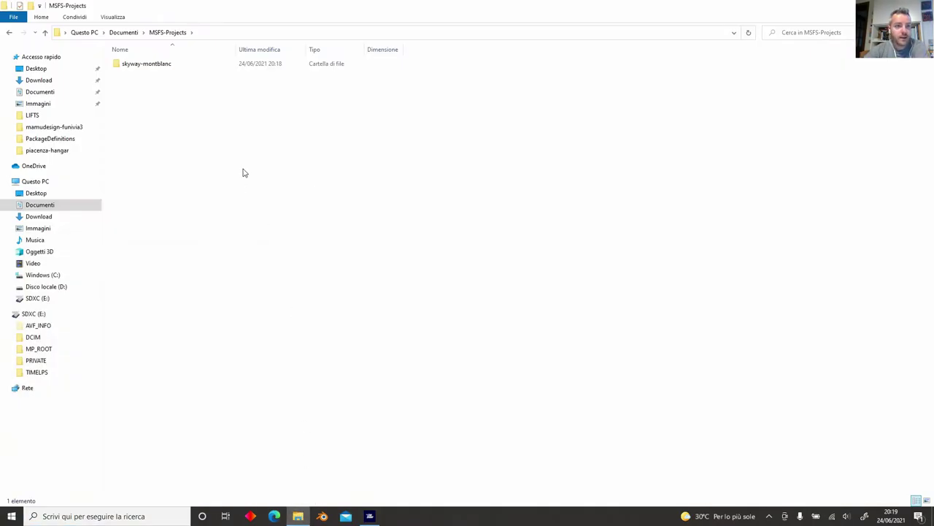
Open the skyway-montblanc project folder and create a PackageSources folder inside it
{"action": "double_click", "coordinate": [325, 64]}
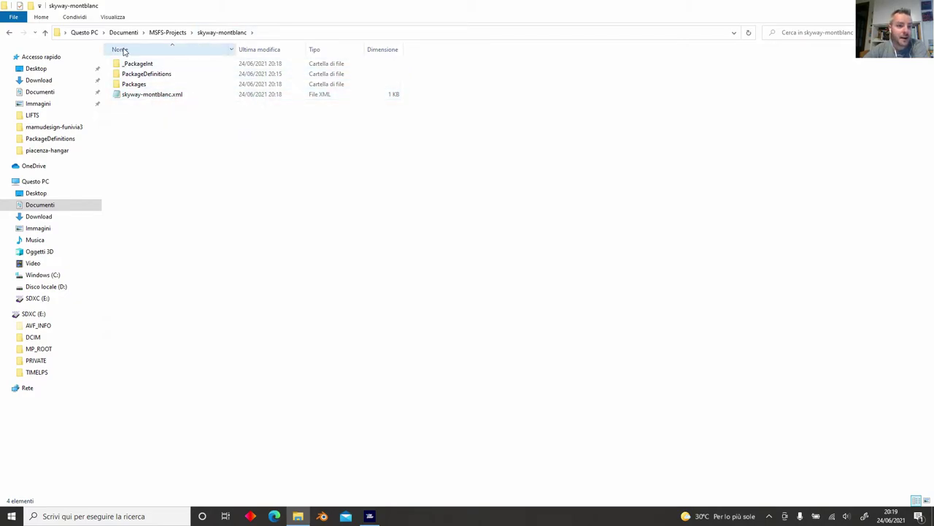
{"action": "left_click", "coordinate": [370, 516]}
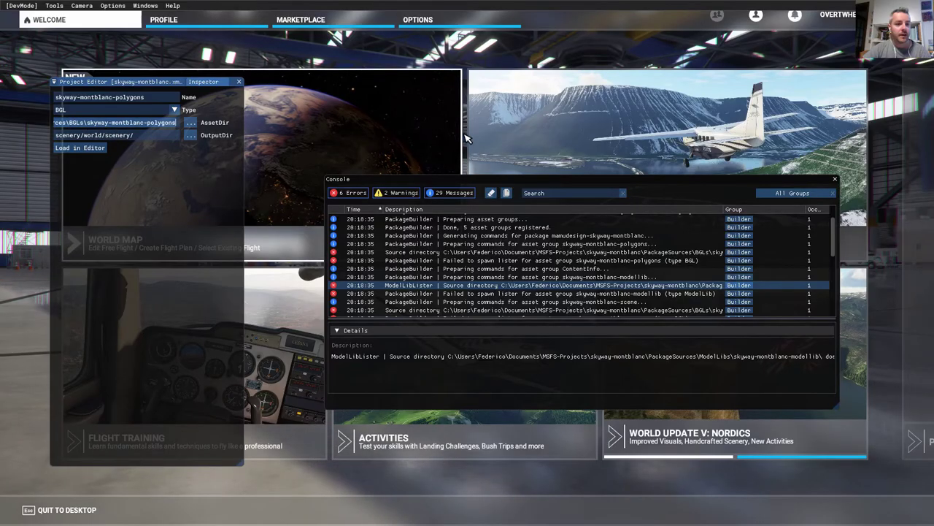
{"action": "key", "text": "alt+Tab"}
{"action": "right_click", "coordinate": [59, 150]}
{"action": "mouse_move", "coordinate": [154, 280]}
{"action": "left_click", "coordinate": [205, 275]}
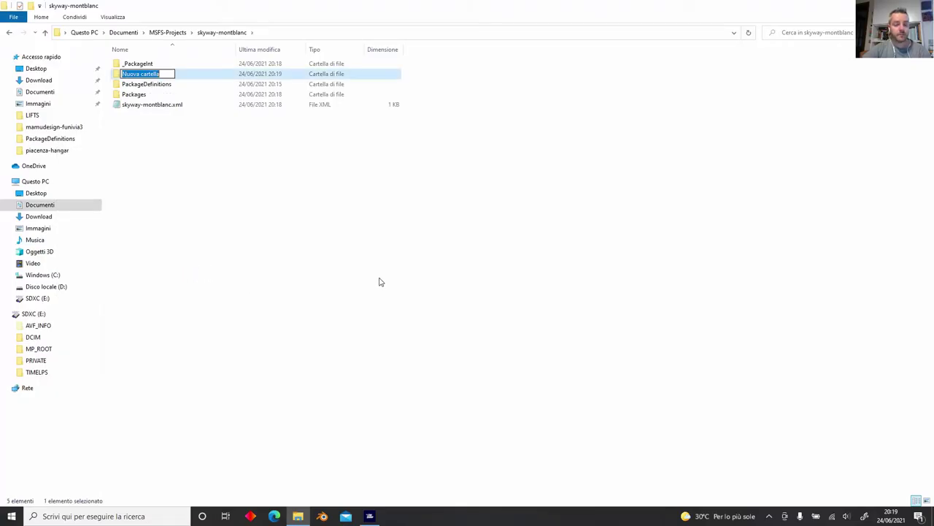
{"action": "type", "text": "PackageSources"}
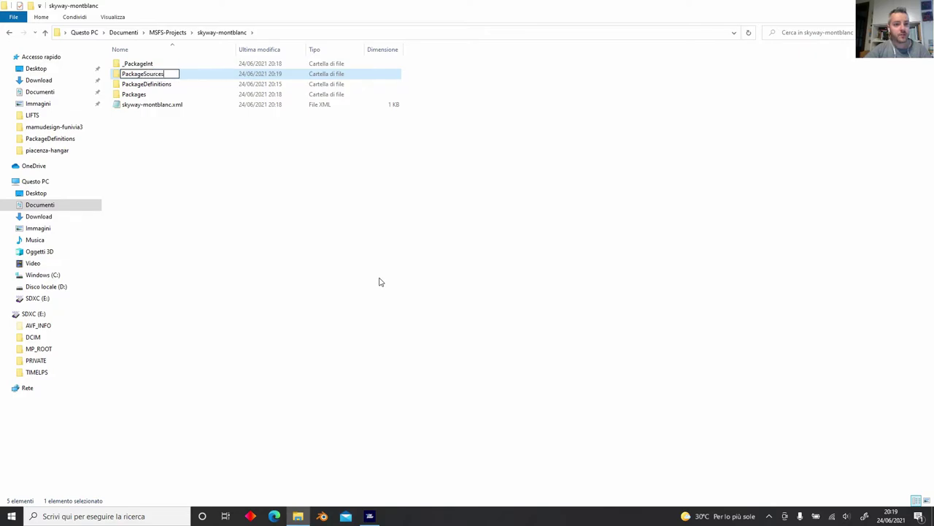
{"action": "key", "text": "Return"}
Create a BGLs folder inside PackageSources
{"action": "double_click", "coordinate": [161, 95]}
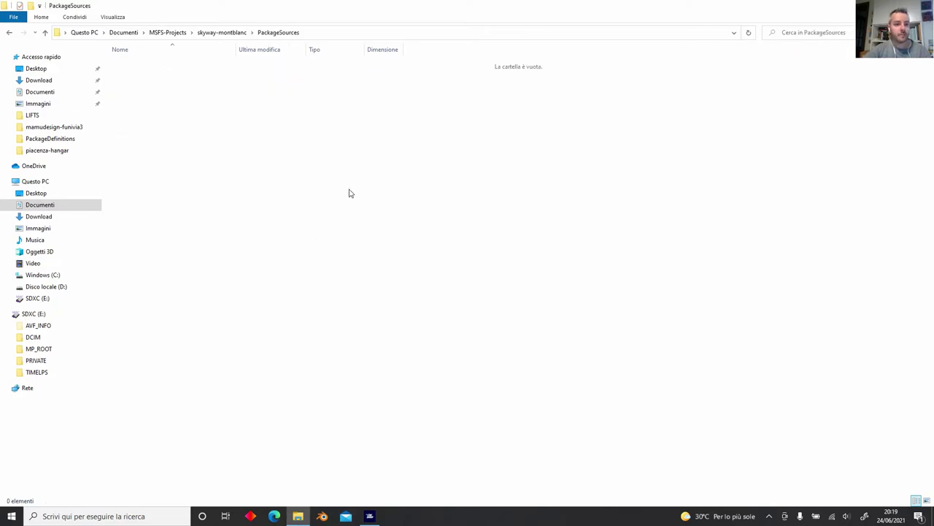
{"action": "right_click", "coordinate": [146, 115]}
{"action": "mouse_move", "coordinate": [207, 246]}
{"action": "left_click", "coordinate": [325, 243]}
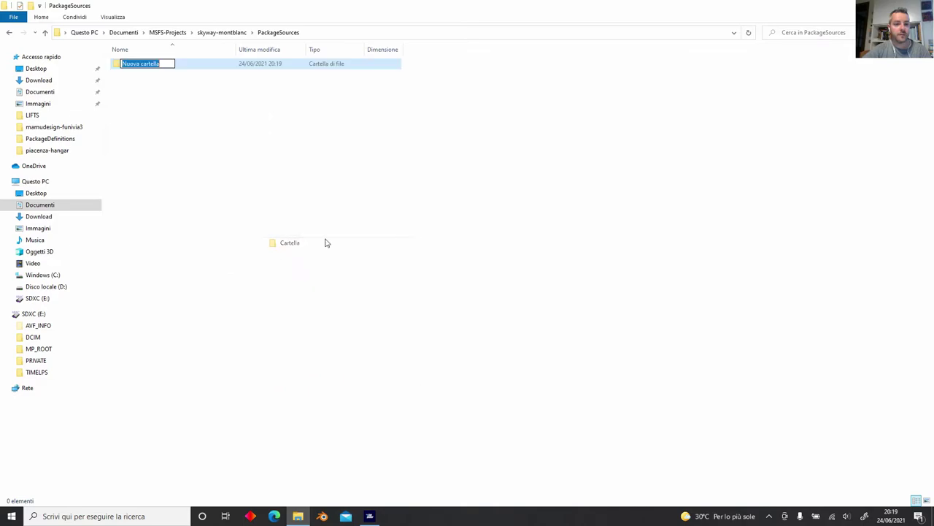
{"action": "type", "text": "Bg"}
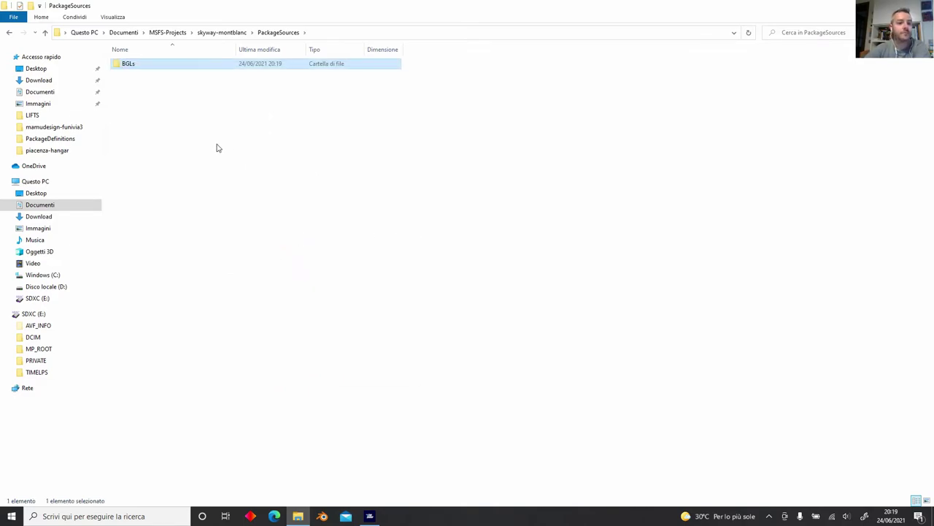
Create a skyway-montblanc-polygons folder inside BGLs, naming it from the pasted asset path
{"action": "double_click", "coordinate": [204, 69]}
{"action": "right_click", "coordinate": [81, 68]}
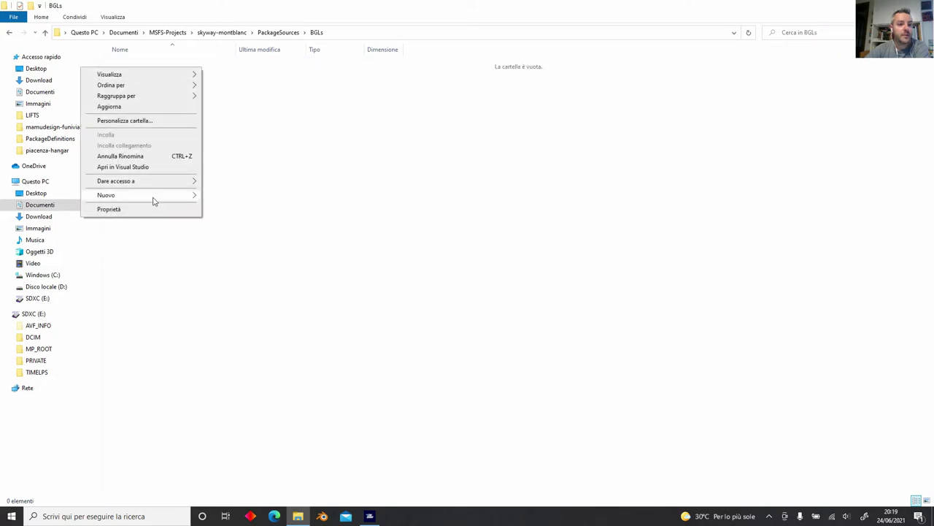
{"action": "mouse_move", "coordinate": [153, 200]}
{"action": "left_click", "coordinate": [263, 197]}
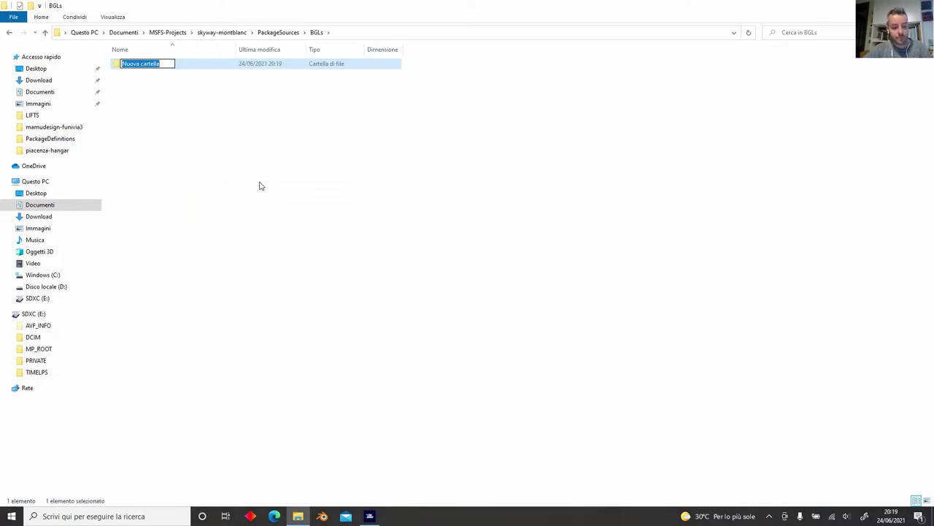
{"action": "type", "text": "PackageSourcesBGLsskyway-montblanc-polygons"}
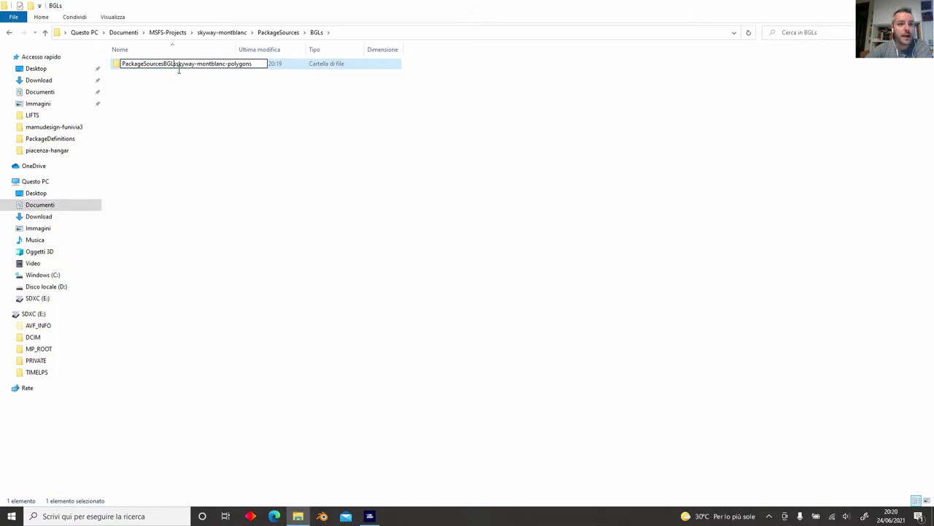
{"action": "key", "text": "ctrl+BackSpace"}
{"action": "key", "text": "Return"}
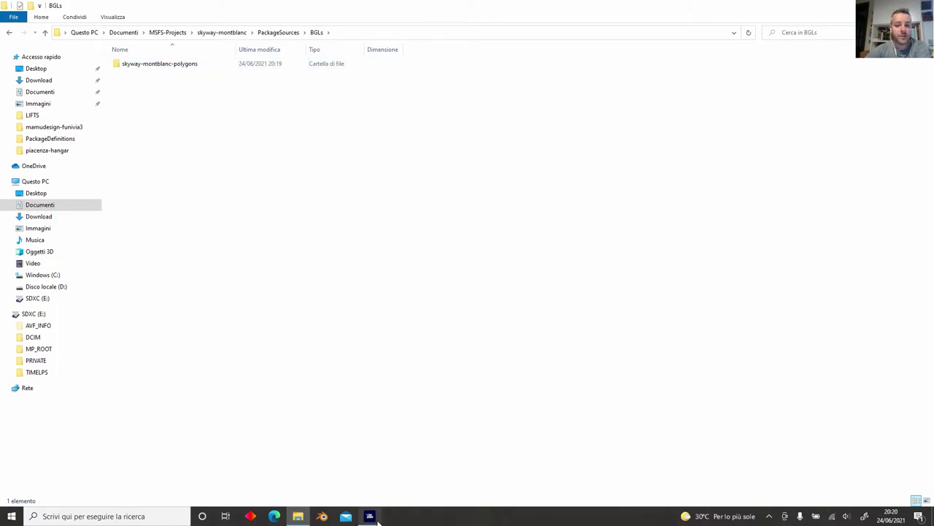
{"action": "left_click", "coordinate": [376, 516]}
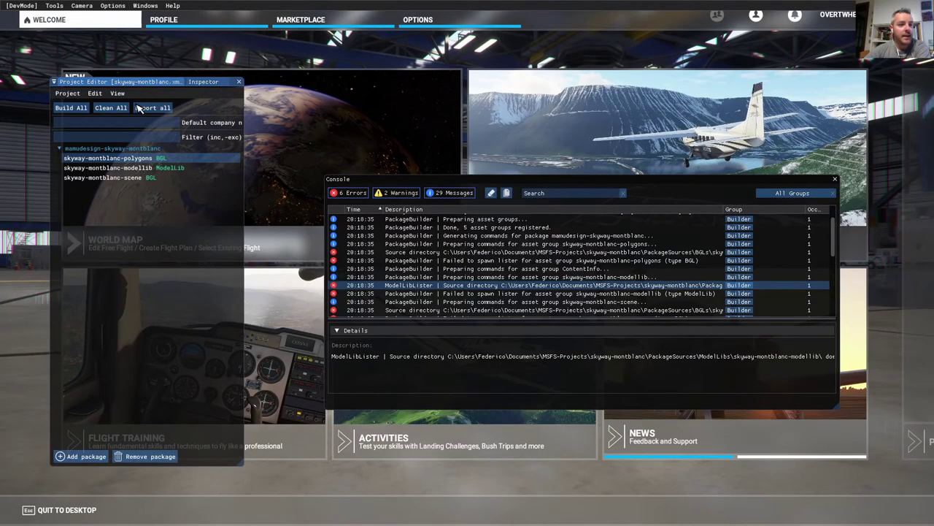
Check the scene group's asset path and create a matching skyway-montblanc-scene folder in BGLs
{"action": "left_click", "coordinate": [142, 179]}
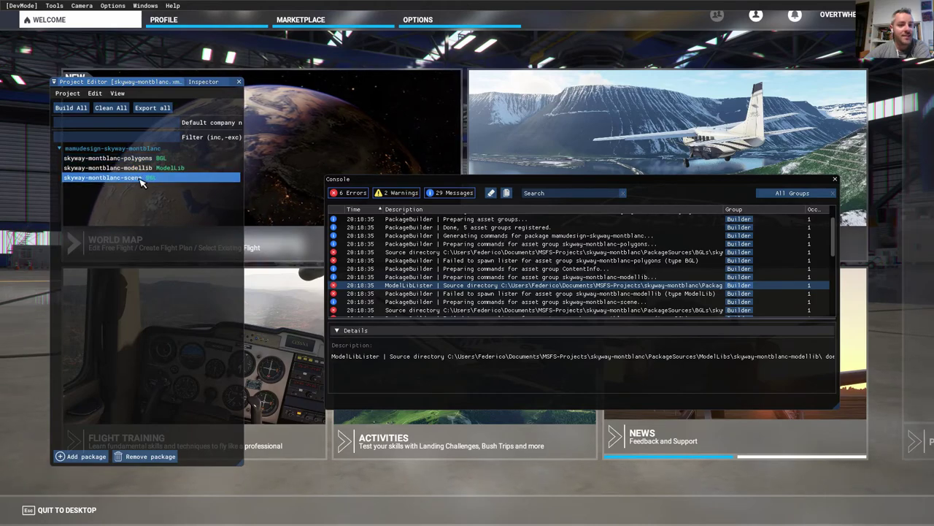
{"action": "left_click", "coordinate": [203, 81]}
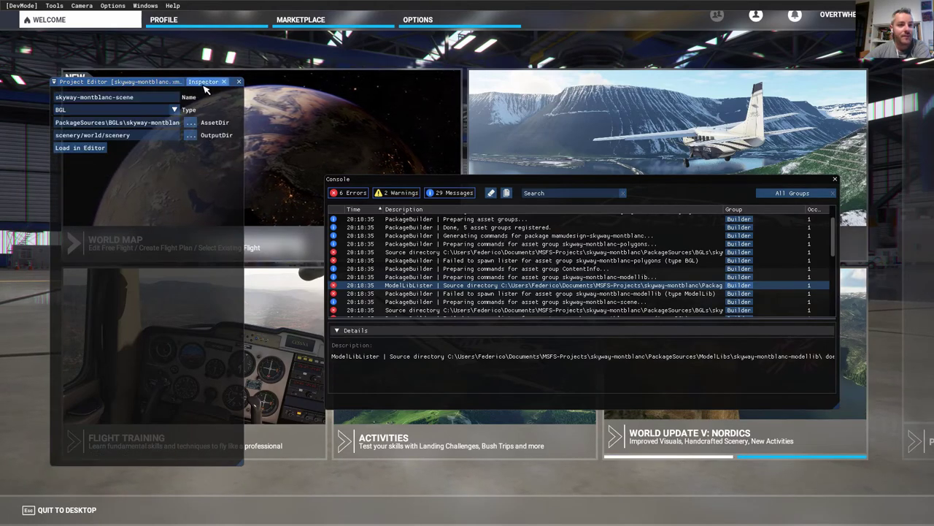
{"action": "left_click", "coordinate": [156, 122]}
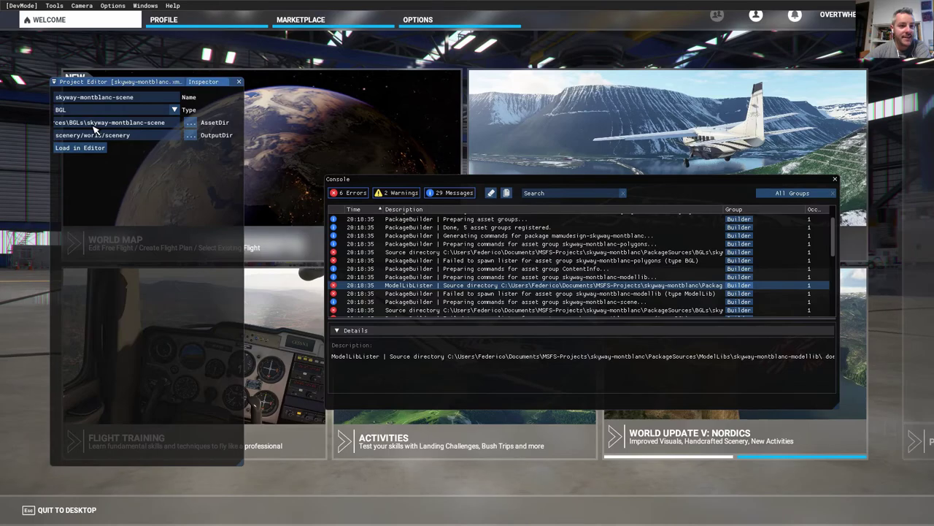
{"action": "key", "text": "alt+Tab"}
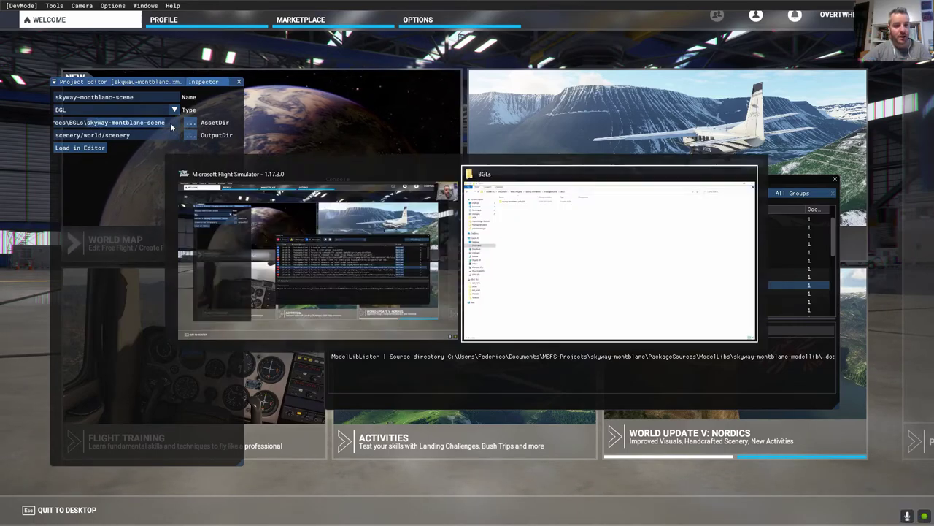
{"action": "right_click", "coordinate": [186, 122]}
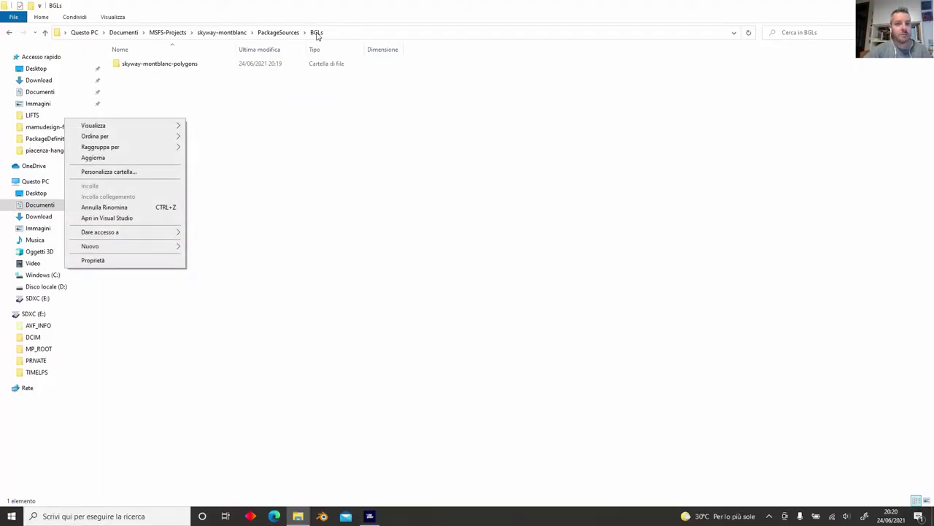
{"action": "mouse_move", "coordinate": [147, 246]}
{"action": "left_click", "coordinate": [208, 248]}
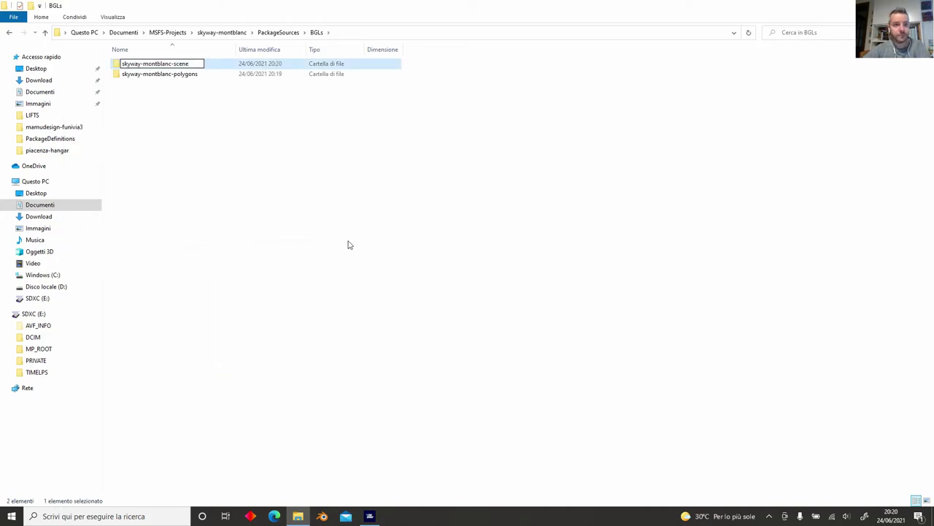
{"action": "key", "text": "Return"}
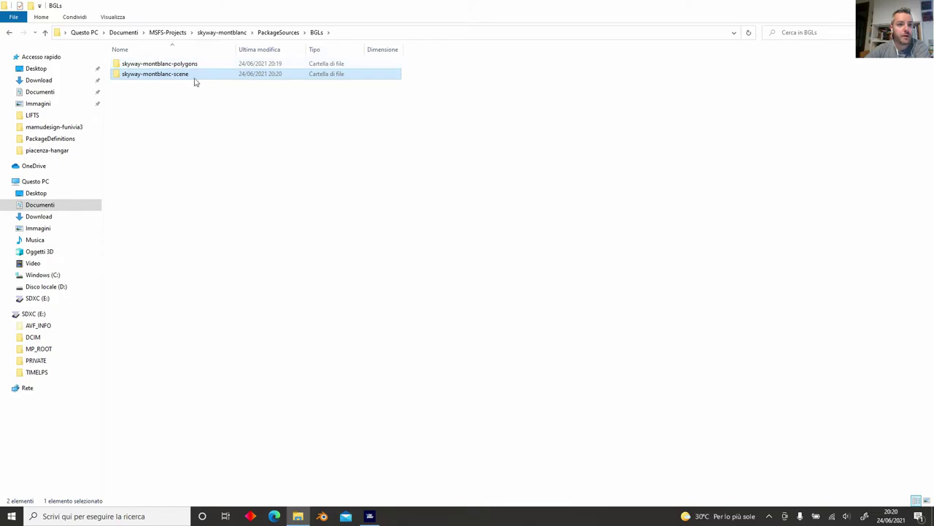
Recheck the scene group's asset path in the Inspector, then view the modellib group's properties
{"action": "left_click", "coordinate": [346, 517]}
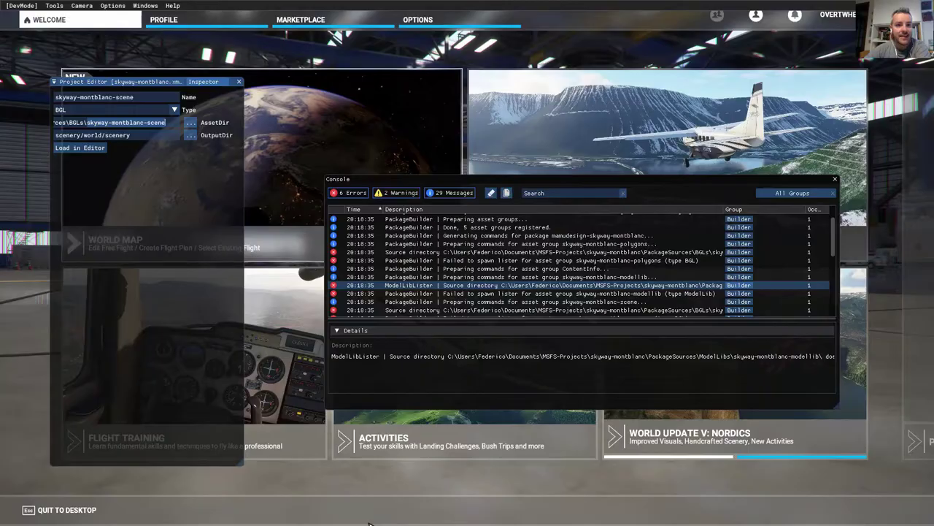
{"action": "left_click", "coordinate": [148, 85]}
{"action": "left_click", "coordinate": [145, 168]}
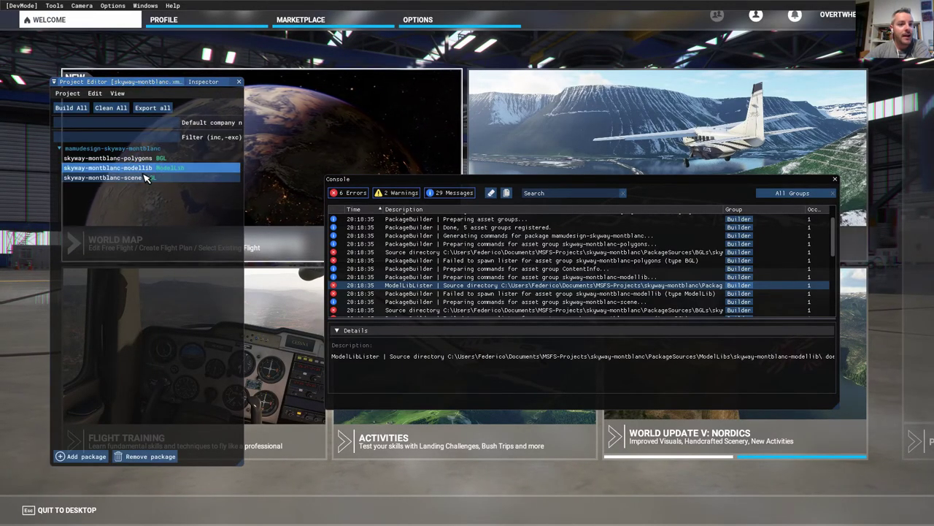
{"action": "left_click", "coordinate": [146, 177]}
{"action": "left_click", "coordinate": [203, 82]}
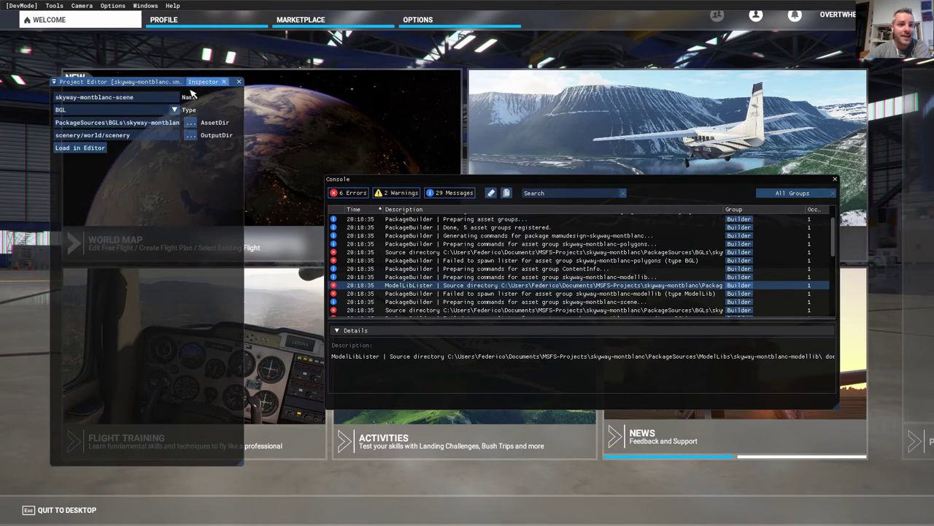
{"action": "left_click", "coordinate": [115, 126]}
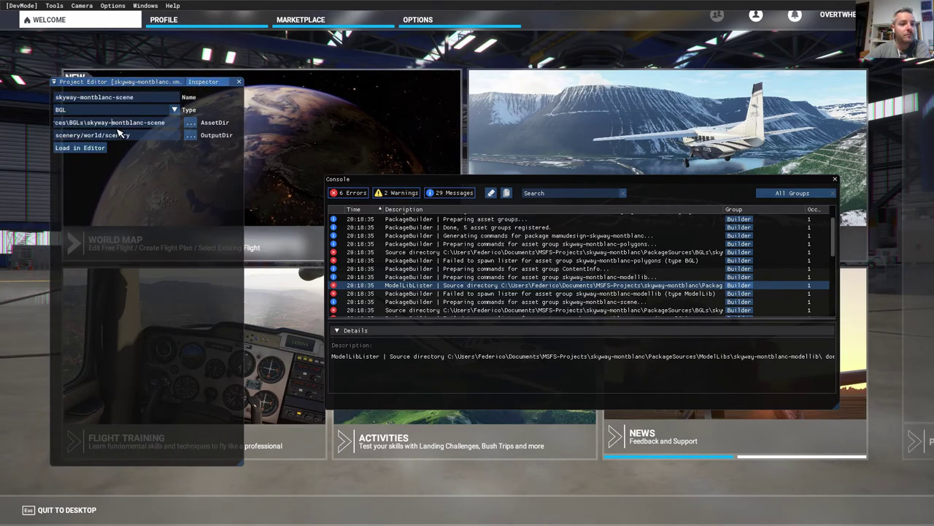
{"action": "left_click", "coordinate": [139, 88]}
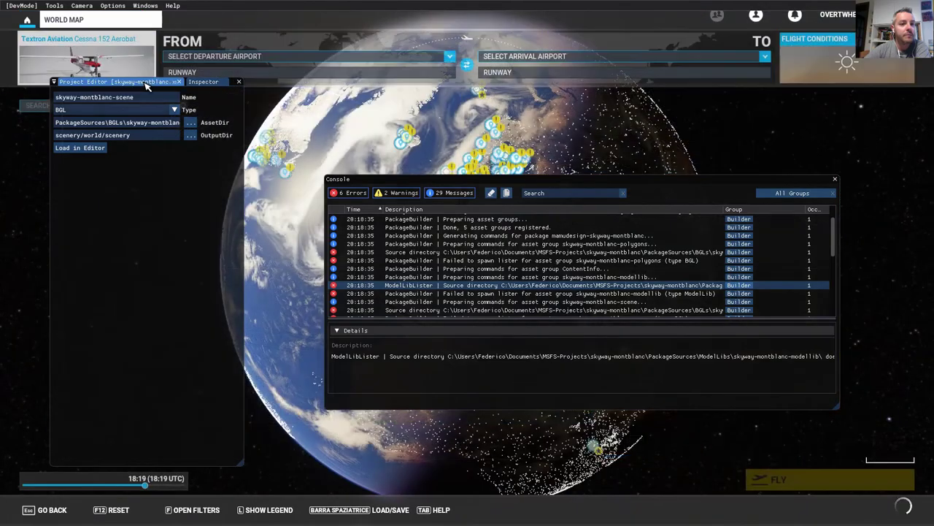
{"action": "left_click", "coordinate": [117, 82]}
{"action": "left_click", "coordinate": [146, 168]}
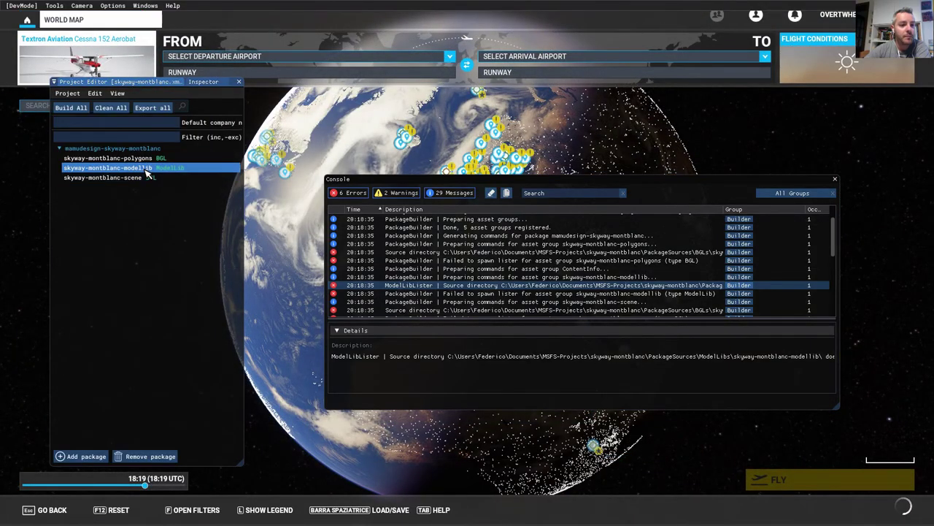
{"action": "left_click", "coordinate": [203, 82]}
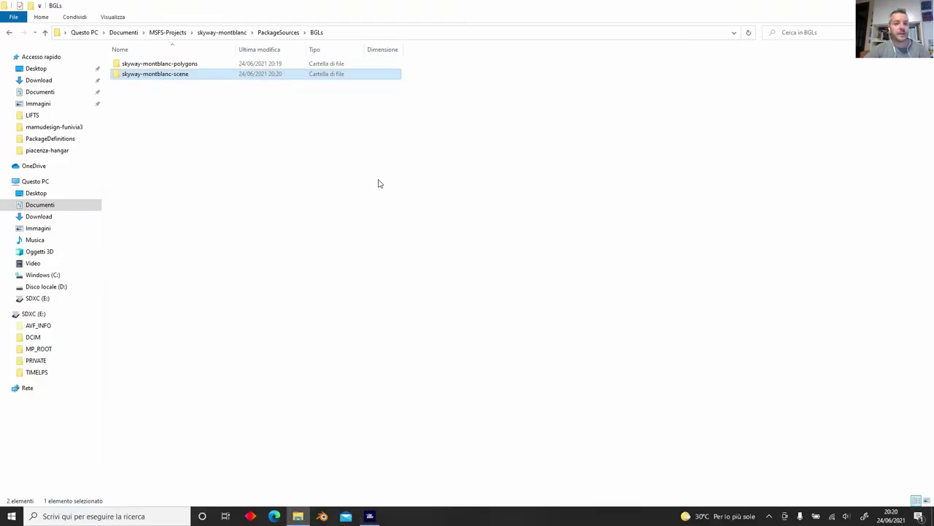
Create a ModelLibs folder in PackageSources and open it
{"action": "key", "text": "alt+Up"}
{"action": "right_click", "coordinate": [242, 154]}
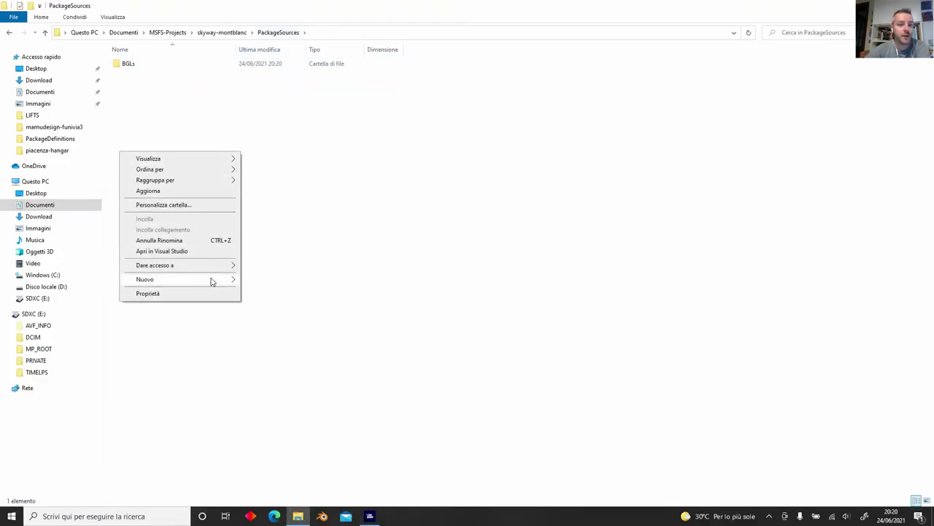
{"action": "mouse_move", "coordinate": [216, 280]}
{"action": "left_click", "coordinate": [274, 279]}
{"action": "type", "text": "Mode"}
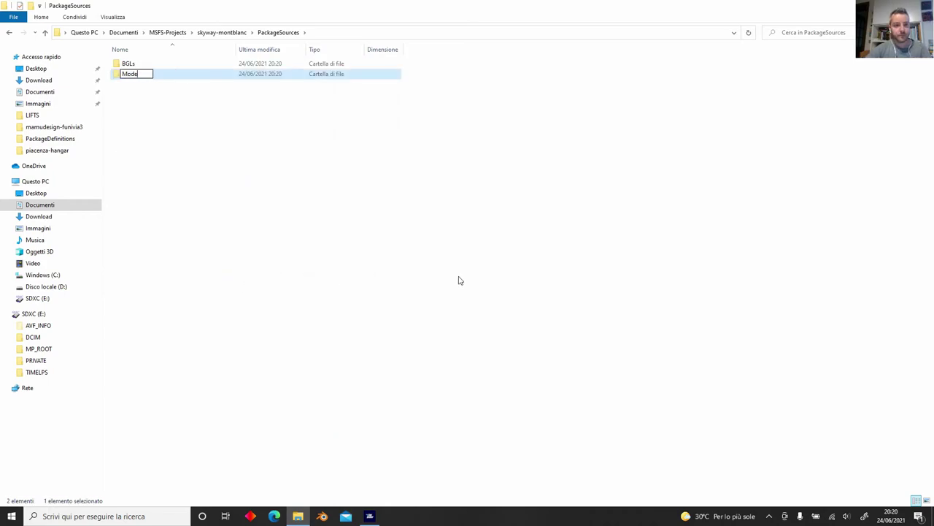
{"action": "type", "text": "lLibs"}
{"action": "key", "text": "Return"}
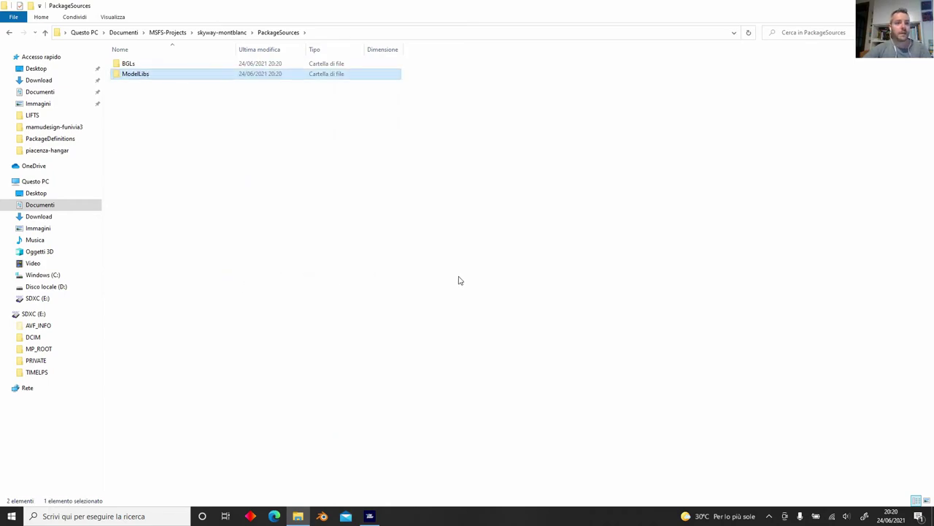
{"action": "key", "text": "alt"}
{"action": "double_click", "coordinate": [132, 74]}
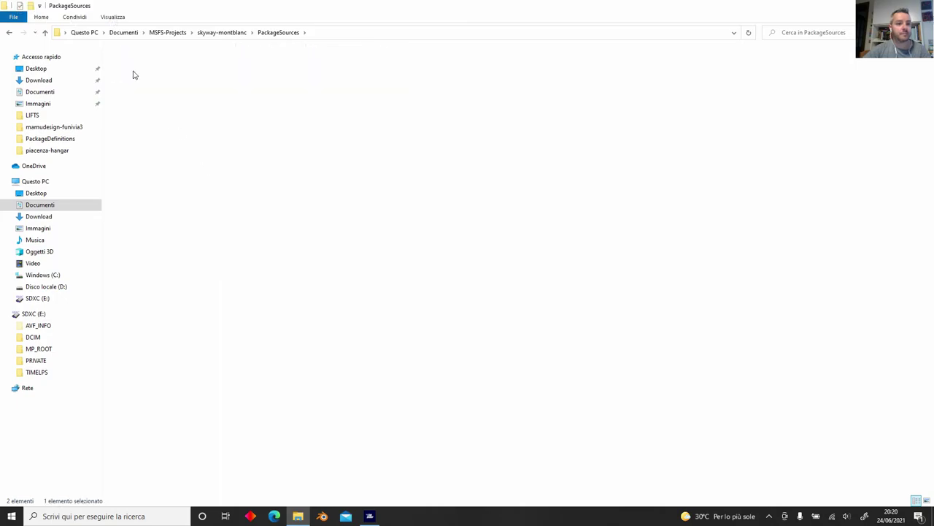
Read the modellib group's asset path and create a matching skyway-montblanc-modellib folder in ModelLibs
{"action": "left_click", "coordinate": [369, 516]}
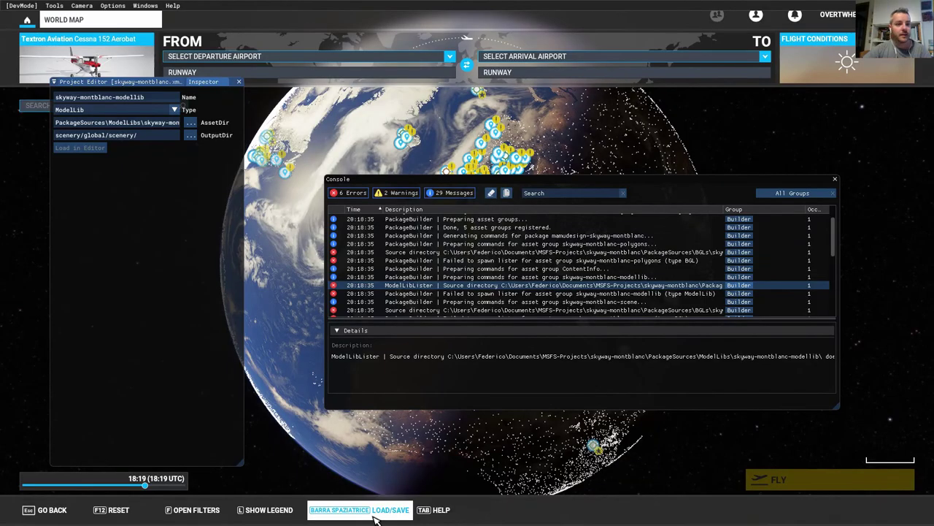
{"action": "left_click", "coordinate": [150, 124]}
{"action": "left_click", "coordinate": [111, 124]}
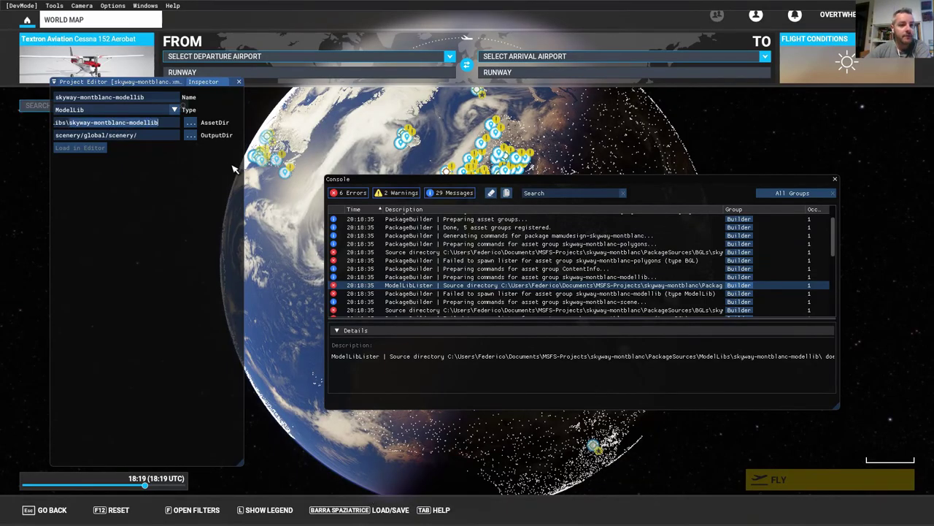
{"action": "key", "text": "alt+Tab"}
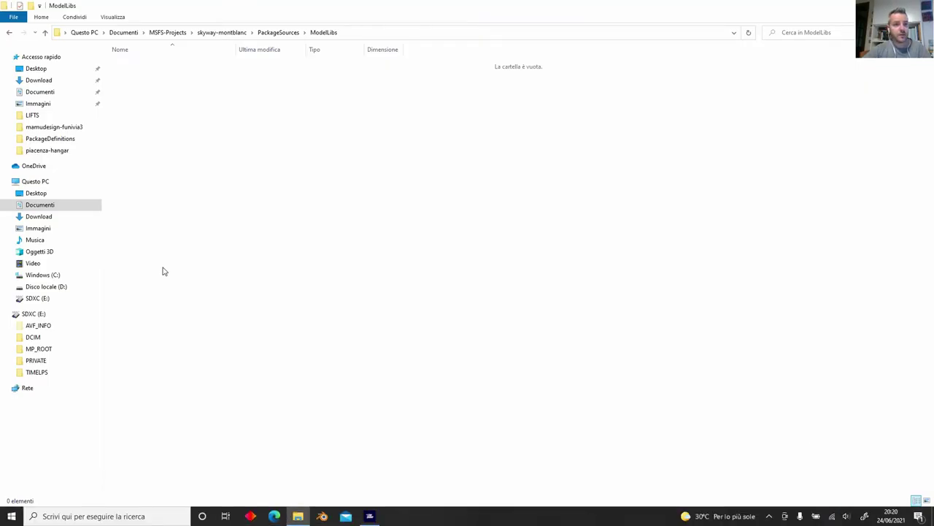
{"action": "right_click", "coordinate": [97, 88]}
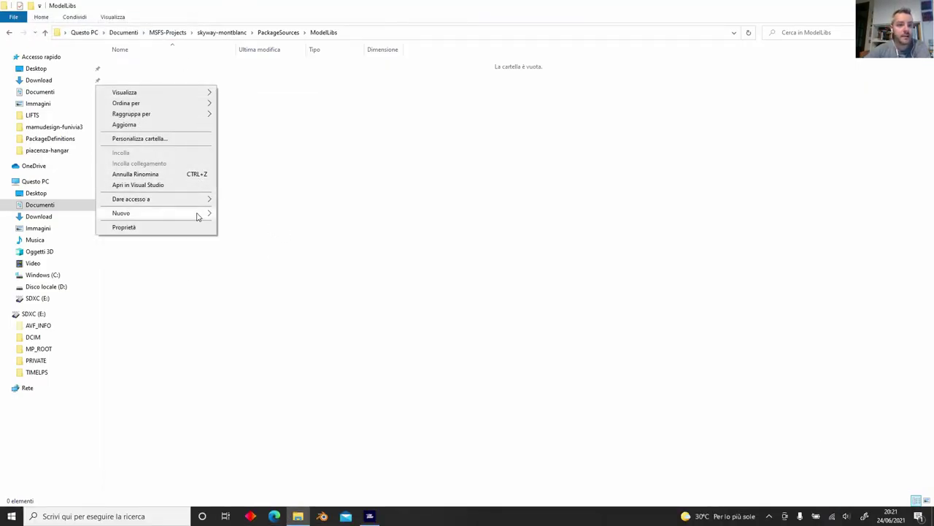
{"action": "mouse_move", "coordinate": [198, 213]}
{"action": "left_click", "coordinate": [241, 211]}
{"action": "key", "text": "ctrl+v"}
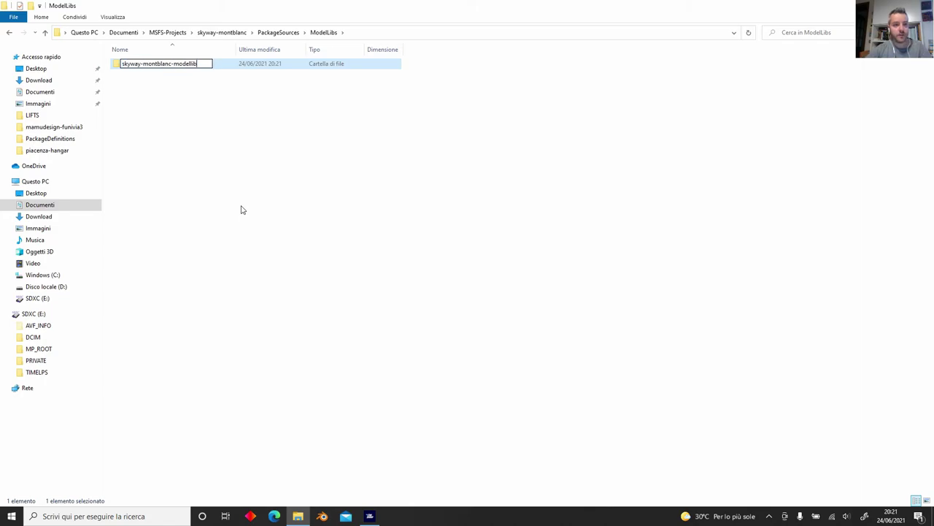
{"action": "key", "text": "Return"}
{"action": "left_click", "coordinate": [373, 203]}
Clear the Console and rebuild all, finishing with 0 errors and 0 warnings, then close the Console
{"action": "left_click", "coordinate": [369, 516]}
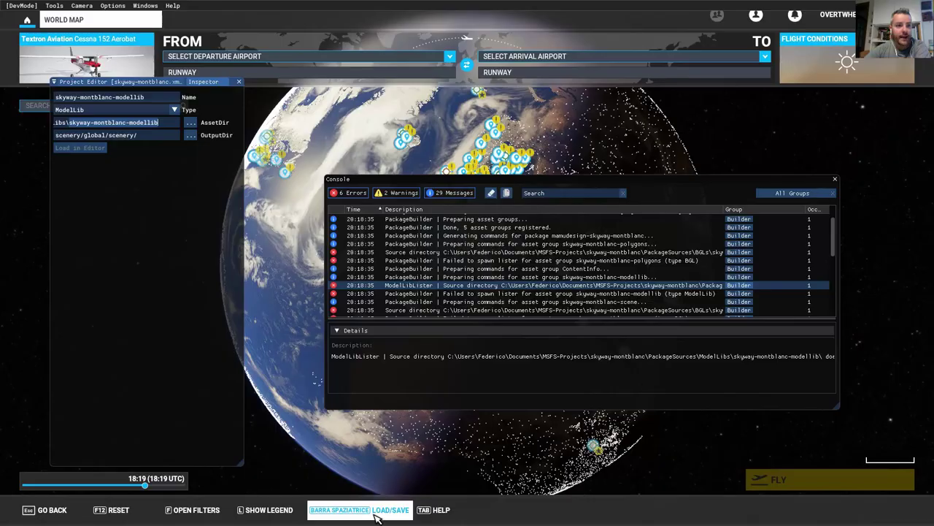
{"action": "left_click", "coordinate": [102, 82]}
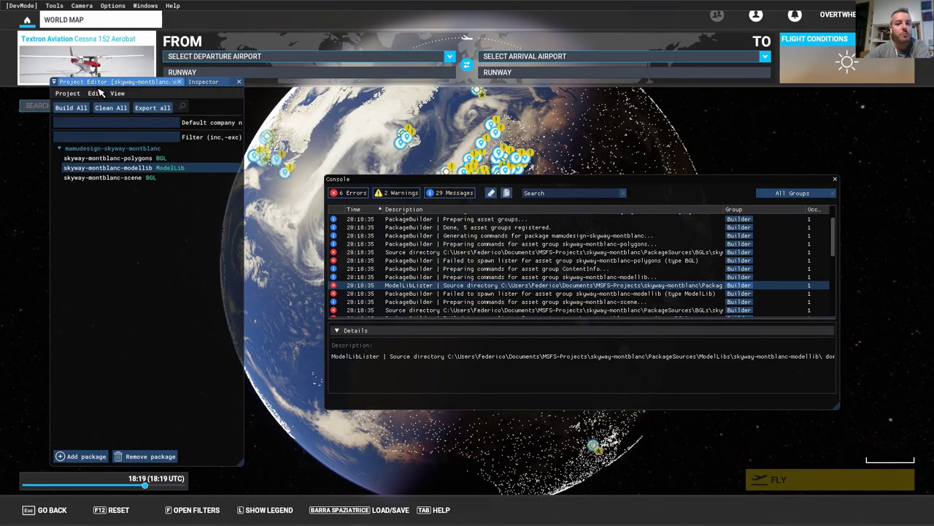
{"action": "left_click", "coordinate": [432, 223]}
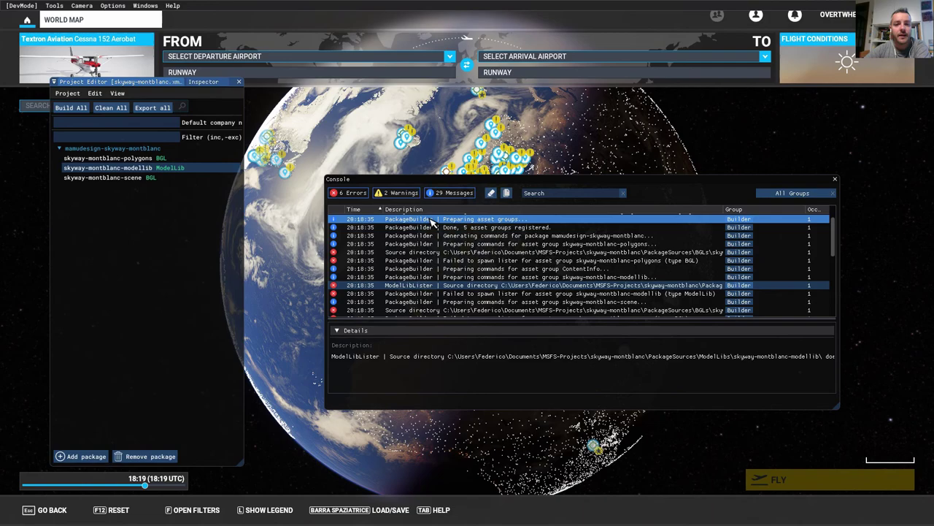
{"action": "left_click", "coordinate": [490, 193]}
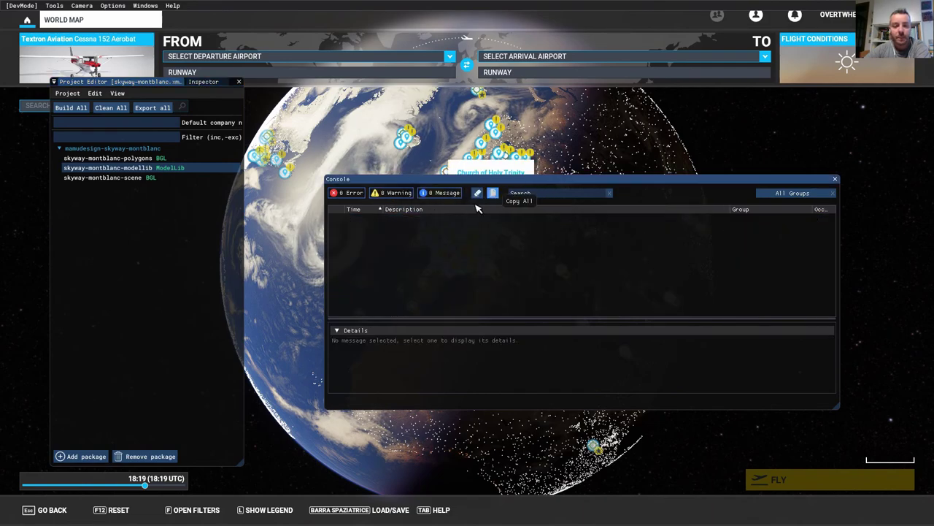
{"action": "left_click", "coordinate": [70, 110]}
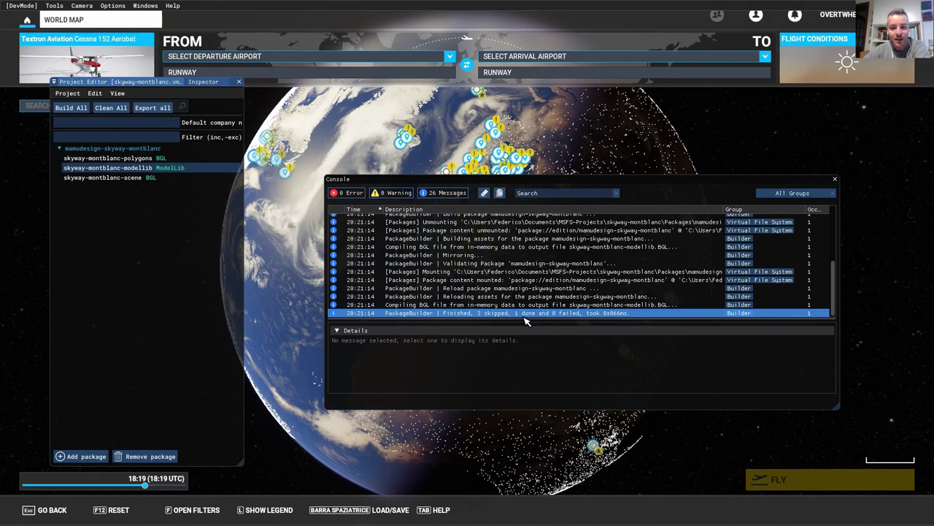
{"action": "left_click", "coordinate": [837, 181]}
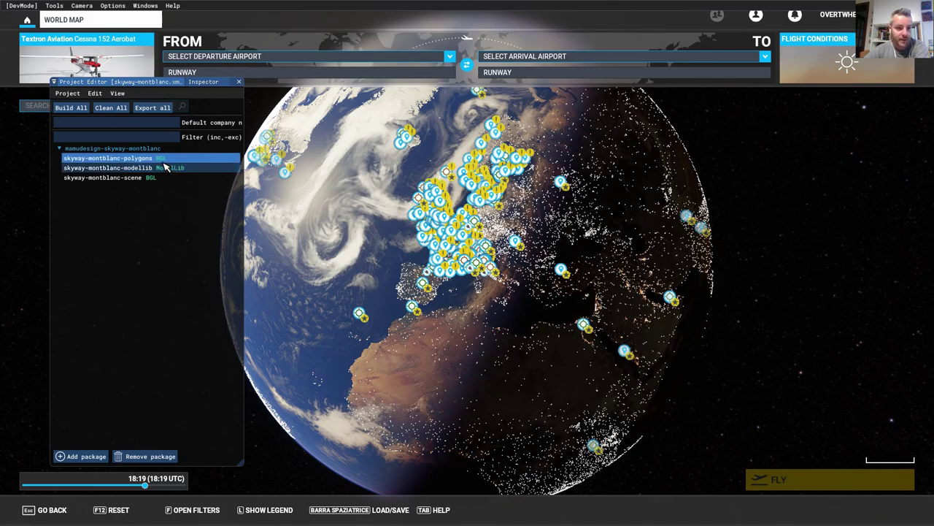